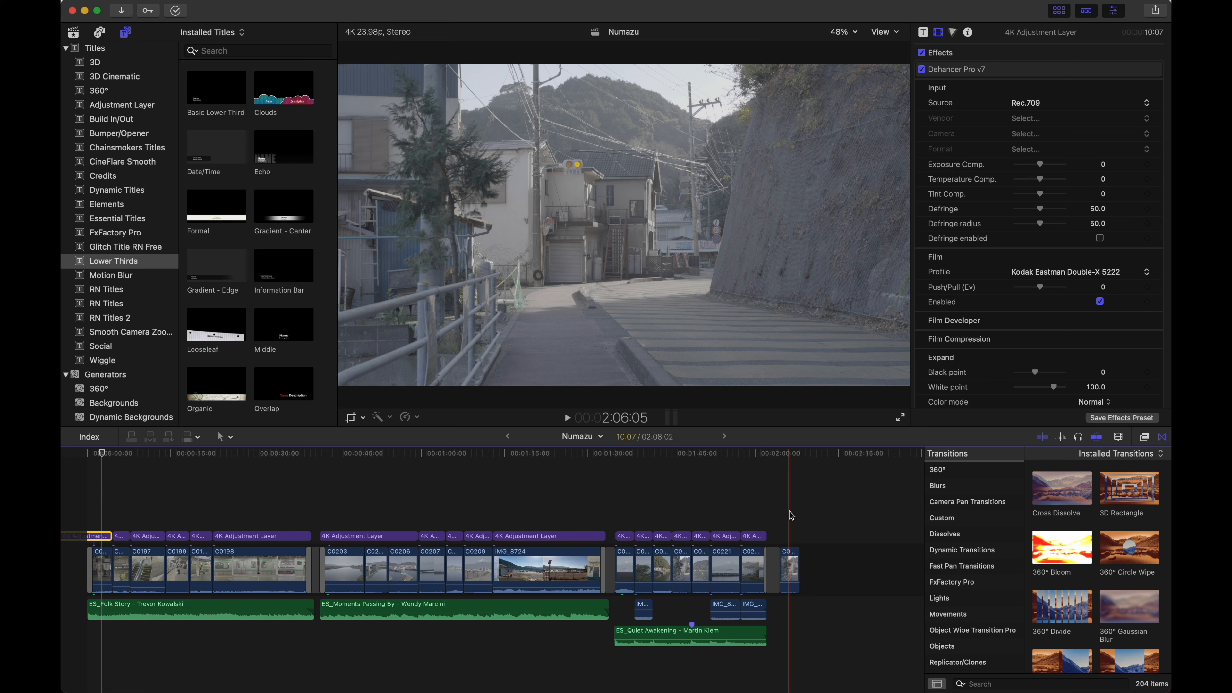
Step: Add the 4K Adjustment Layer title above the last clip, C0216, at the end of the timeline
left_click(790, 571)
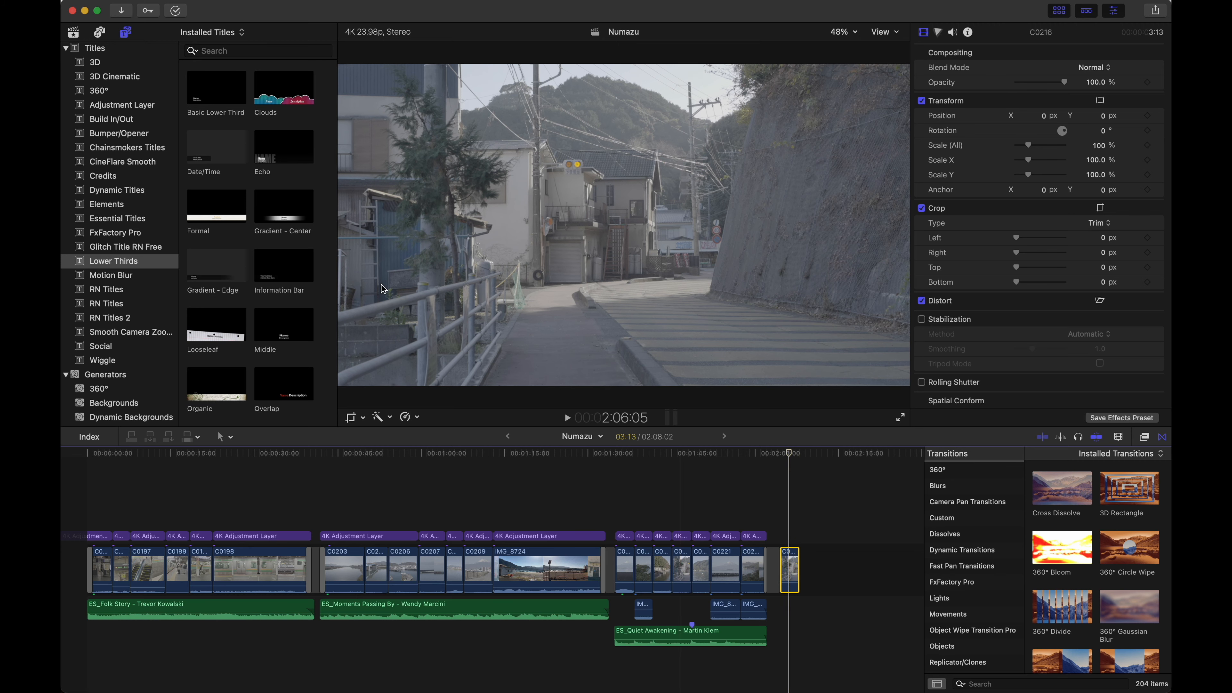
left_click(78, 33)
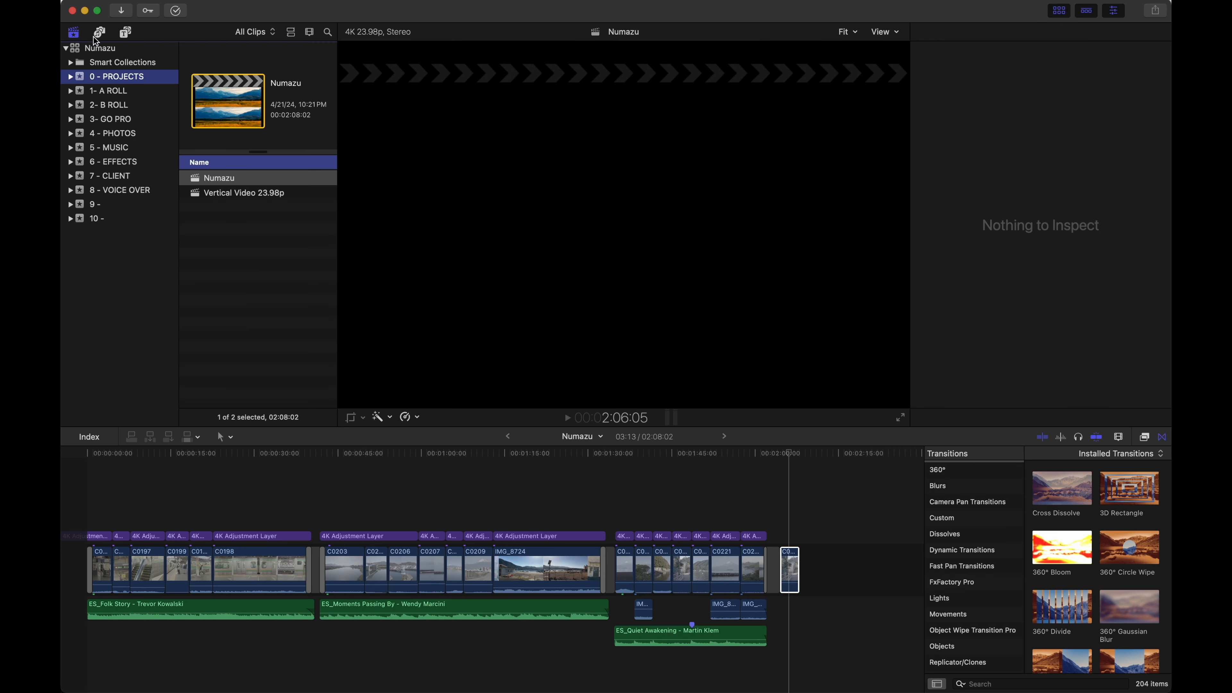
left_click(125, 32)
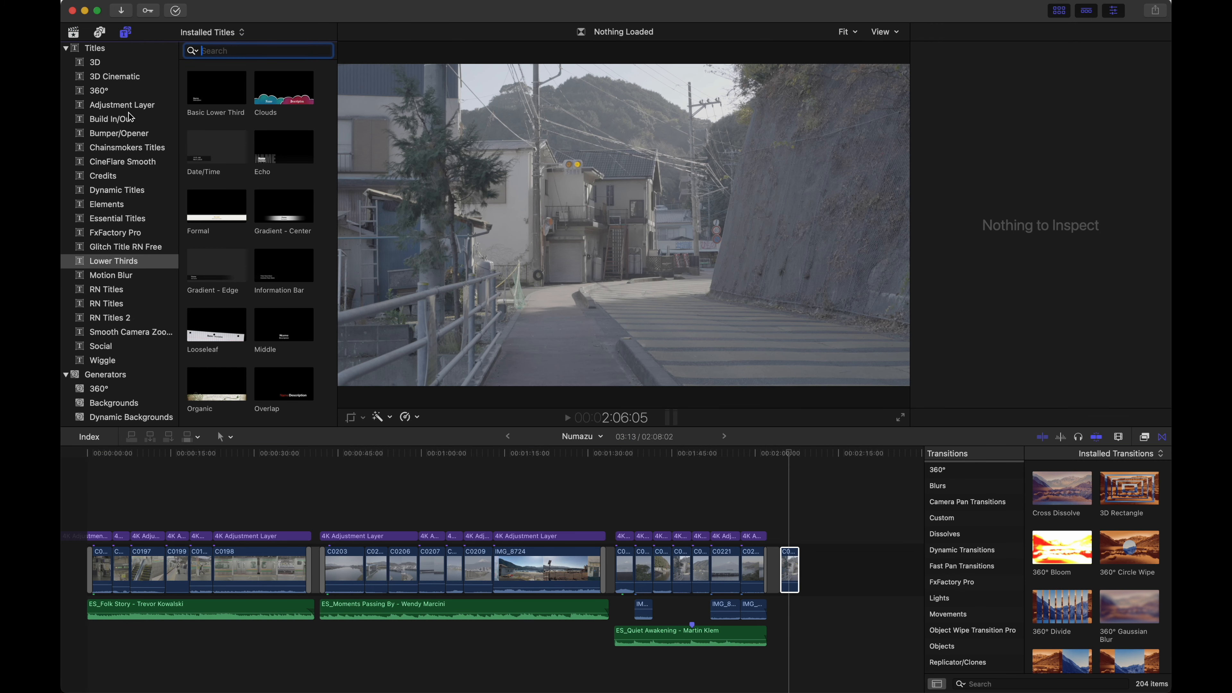
left_click(138, 109)
left_click(235, 93)
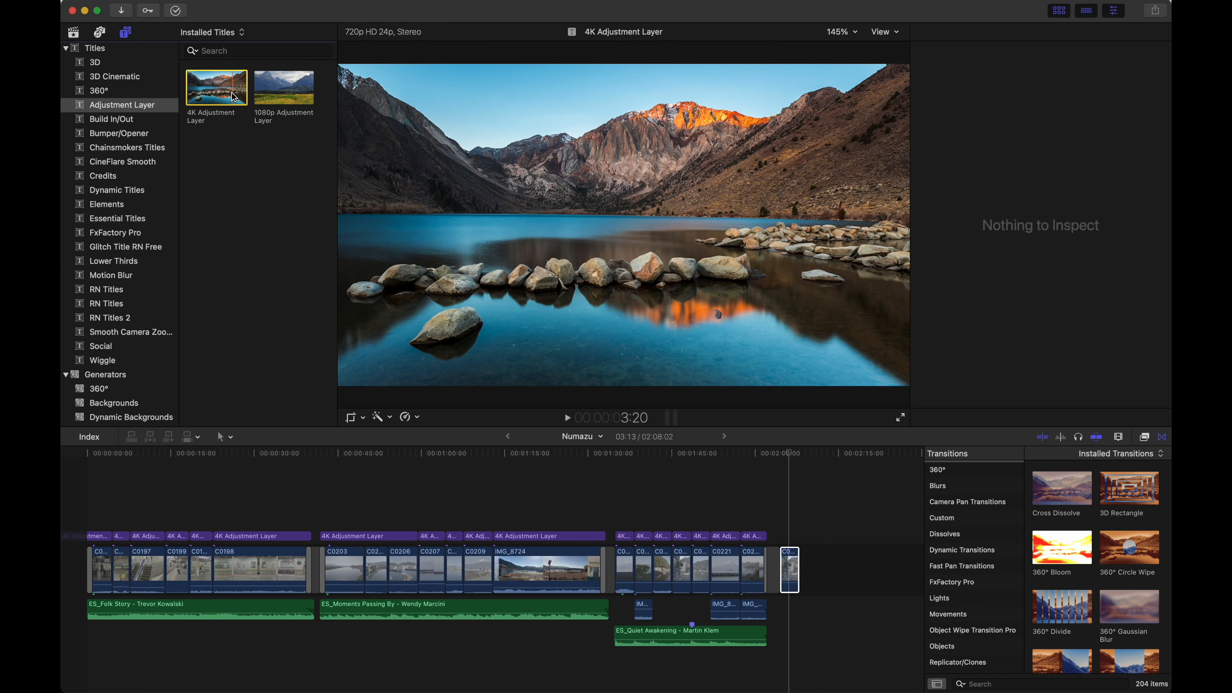
left_click_drag(226, 91, 799, 534)
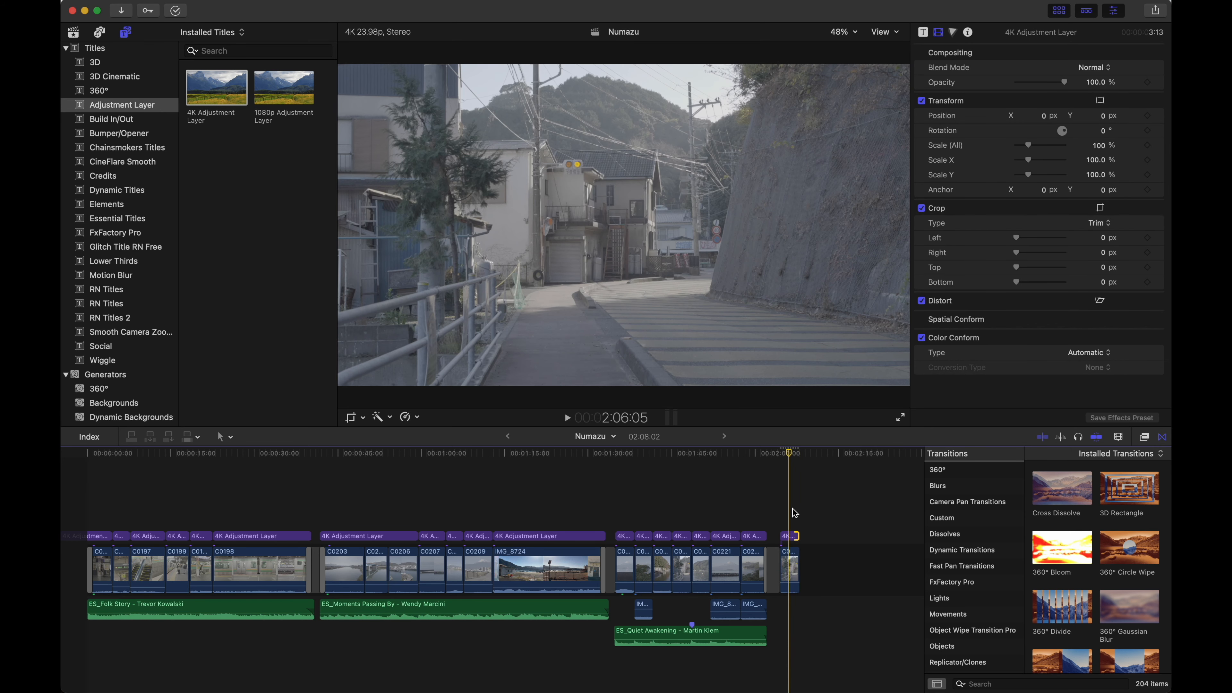
Step: Apply the Dehancer Pro v7 film emulation effect to the adjustment layer above the last clip
key("super+equal")
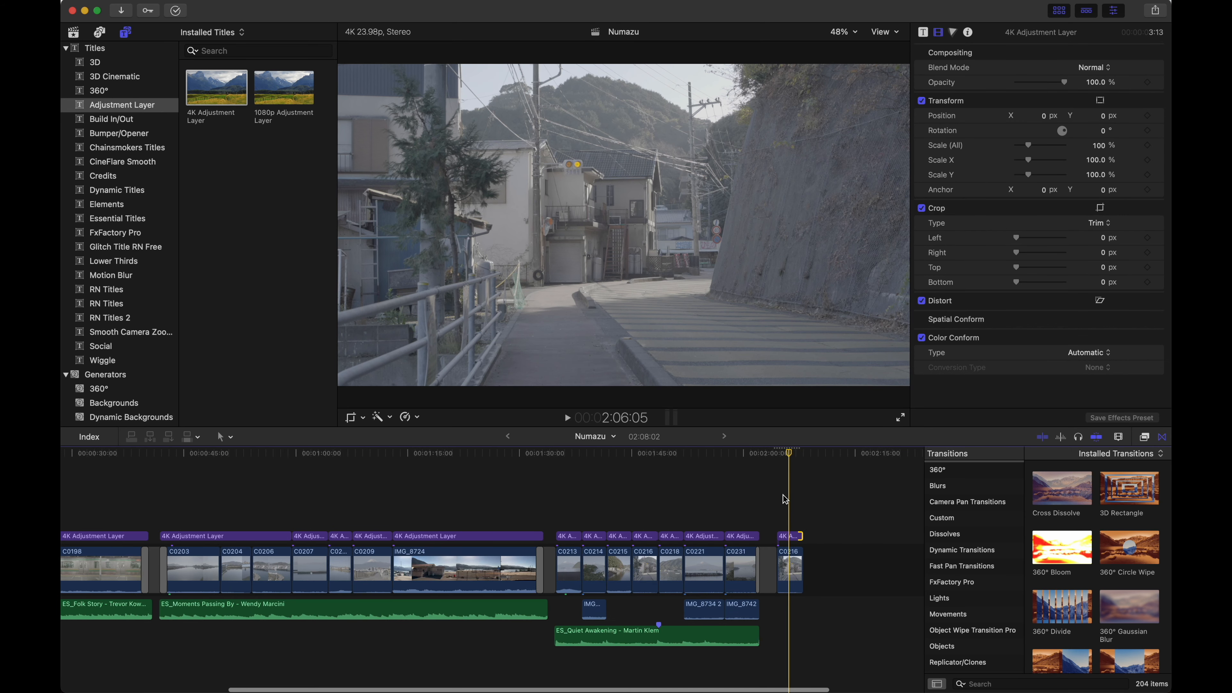
key("super+equal")
key("super+equal")
scroll(786, 500, "right", 2)
left_click(717, 511)
key("super+5")
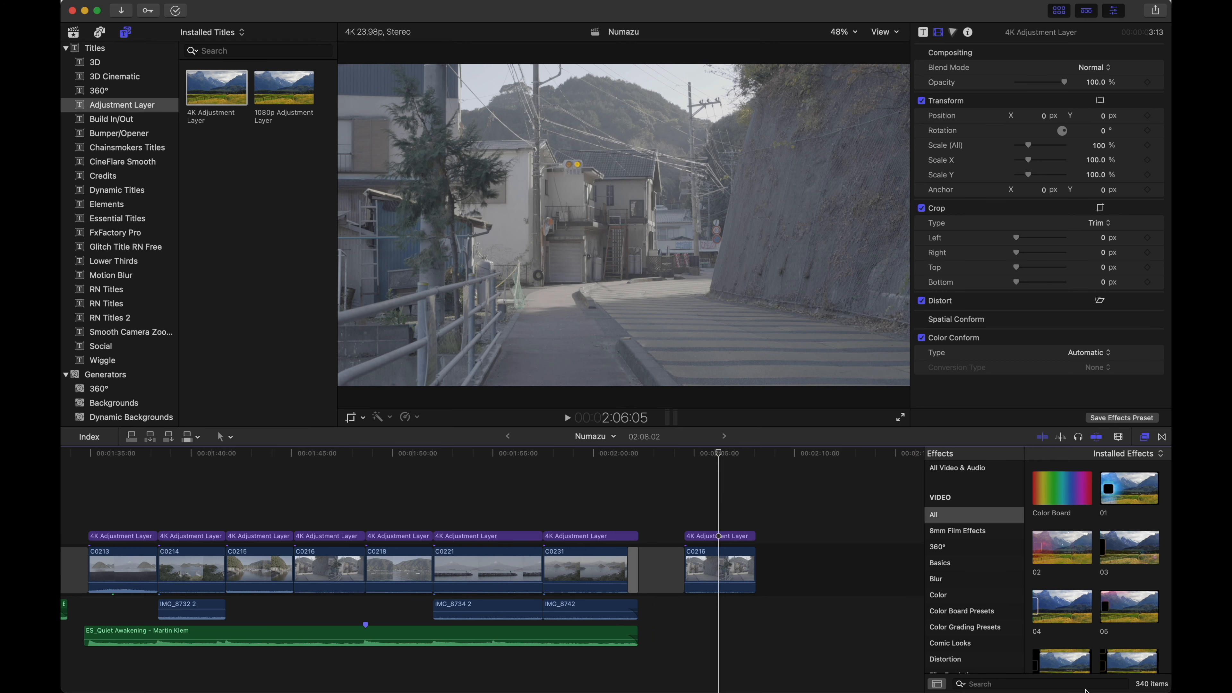
scroll(955, 604, "down", 2)
scroll(955, 603, "down", 1)
left_click(961, 590)
left_click(1062, 500)
left_click_drag(1061, 490, 735, 536)
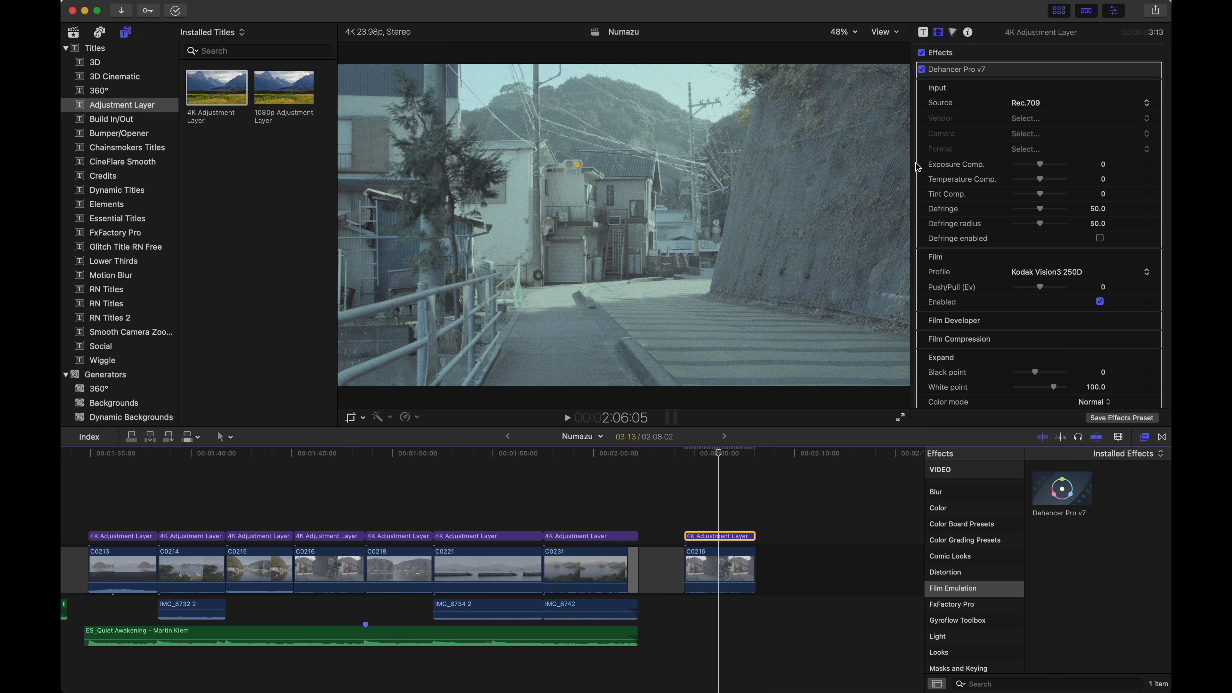
Step: Set the Dehancer film profile to Kodak Eastman Double-X 5222 on the adjustment layer above the last clip
scroll(1006, 94, "down", 3)
scroll(1006, 104, "up", 3)
scroll(1008, 106, "down", 2)
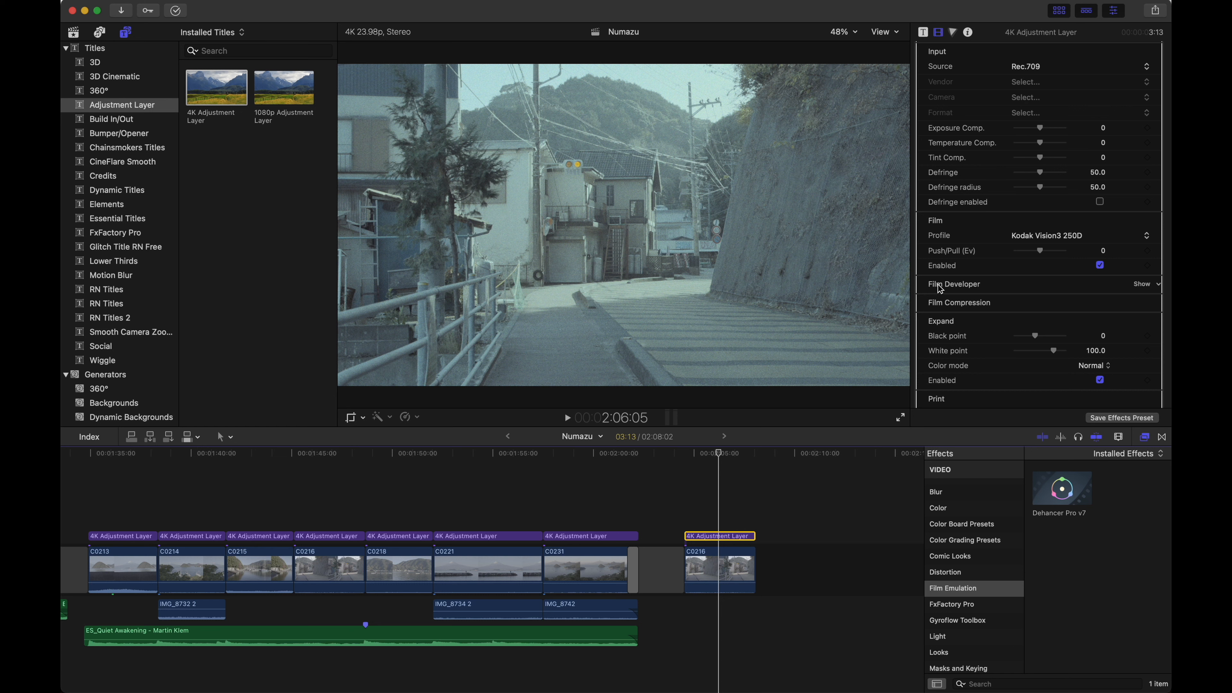
left_click(1072, 242)
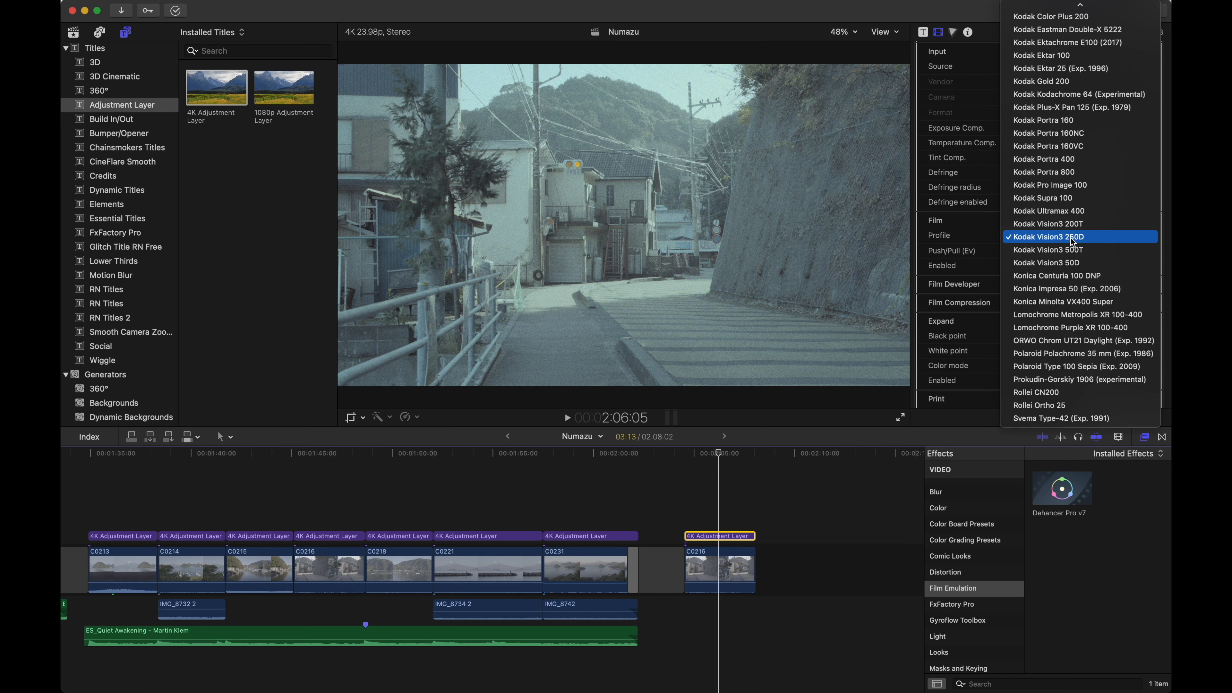
scroll(1038, 183, "up", 10)
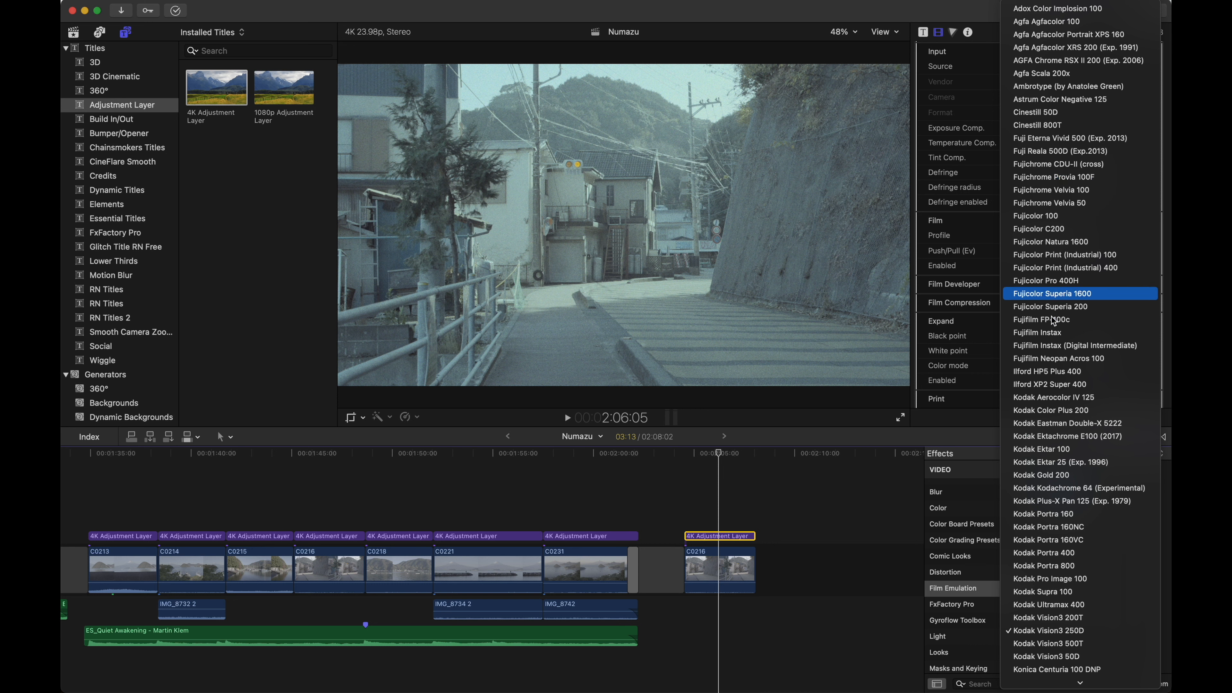
left_click(1082, 423)
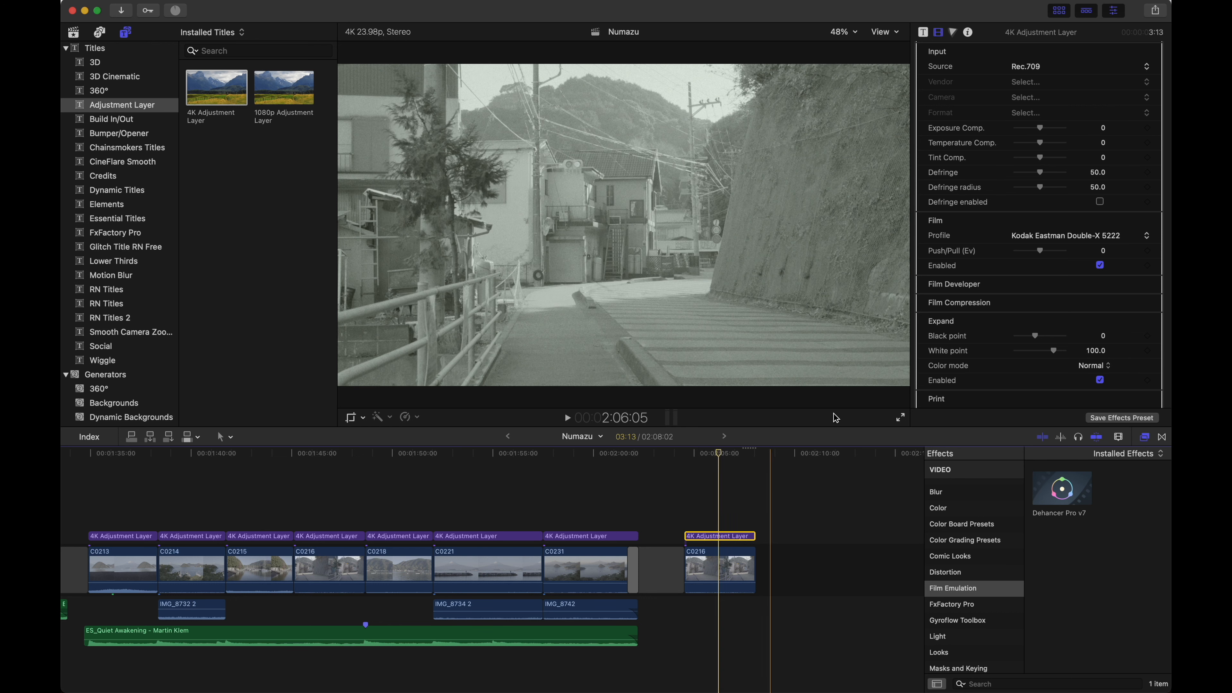
Step: Examine the Dehancer settings on the opening adjustment layer, including Expand, Print, Film Grain, Halation, Bloom, Film Damage and Gate Weave
scroll(1033, 299, "down", 5)
scroll(1034, 298, "down", 10)
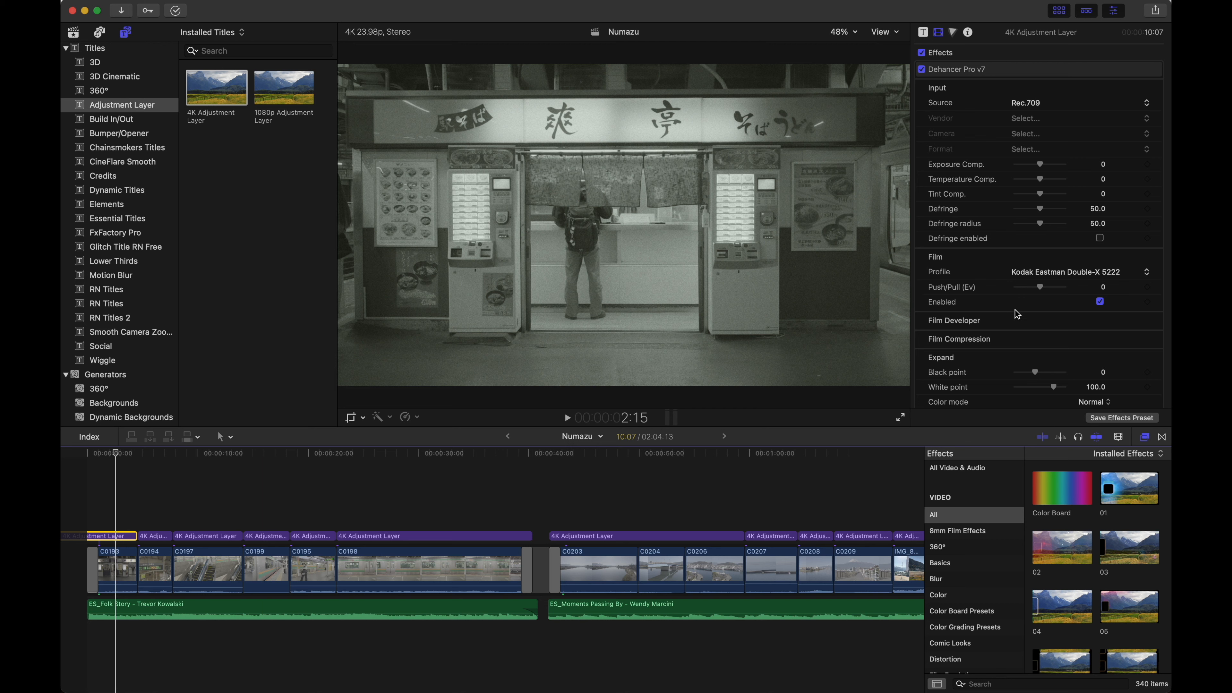
scroll(1016, 310, "down", 5)
scroll(1016, 310, "down", 3)
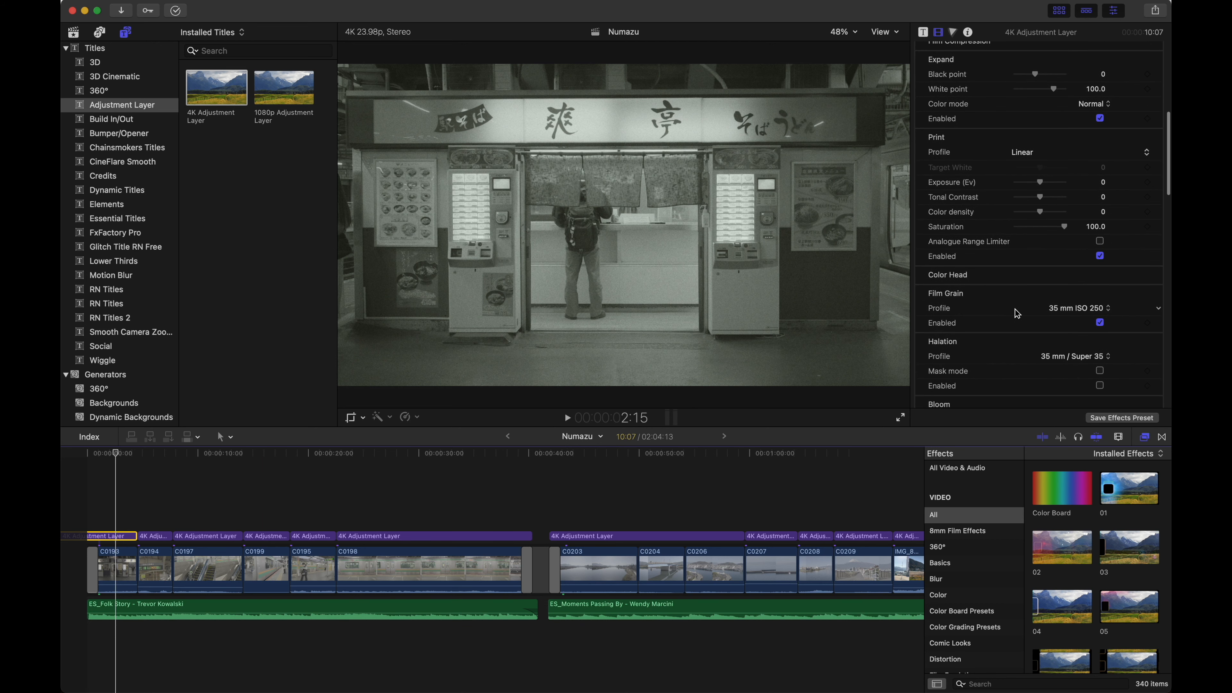
scroll(1016, 310, "down", 1)
scroll(1016, 309, "up", 3)
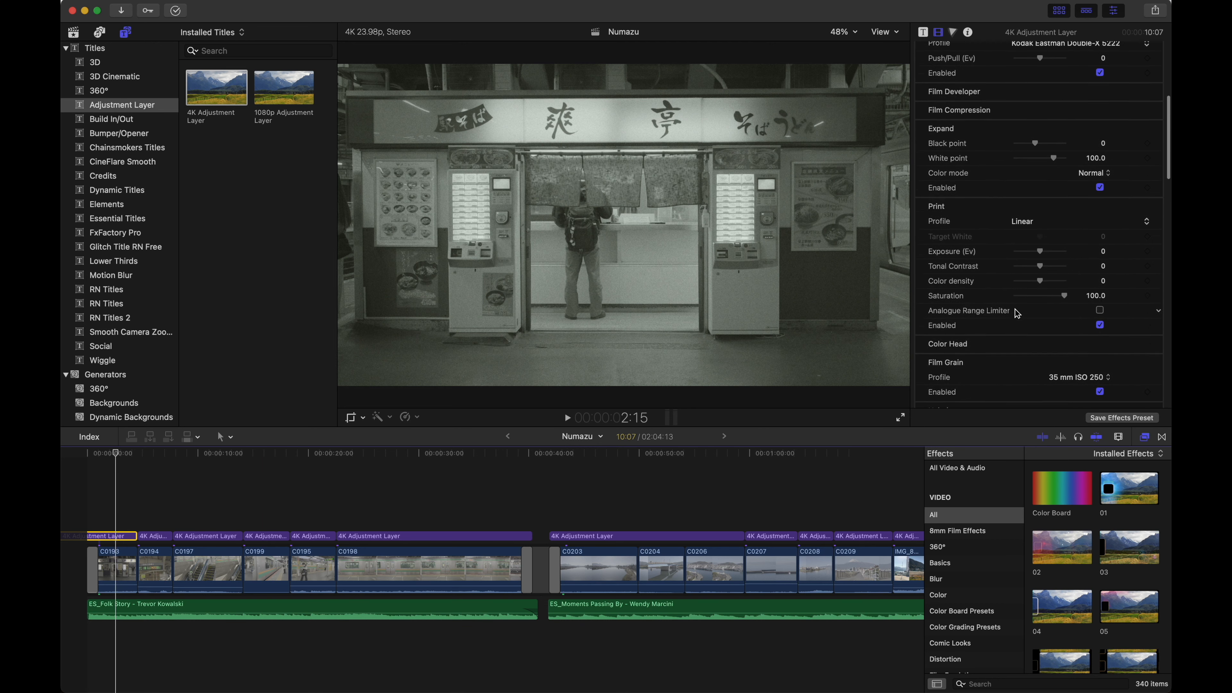
scroll(1016, 309, "down", 4)
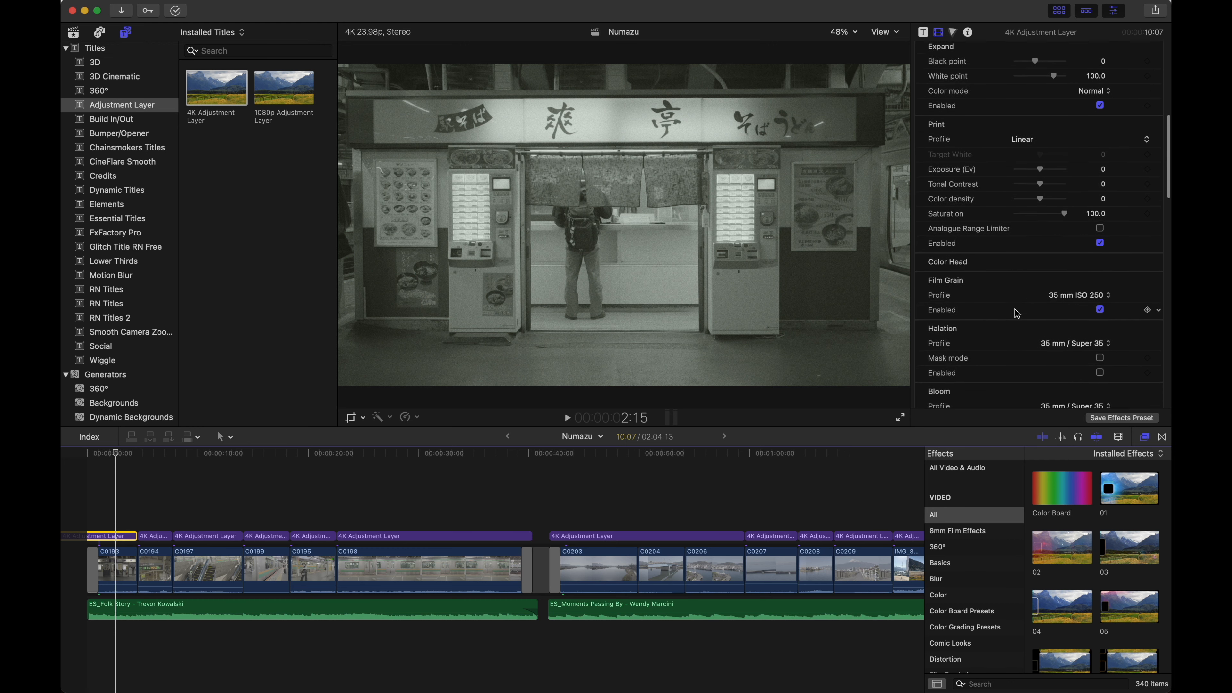
scroll(1014, 308, "down", 1)
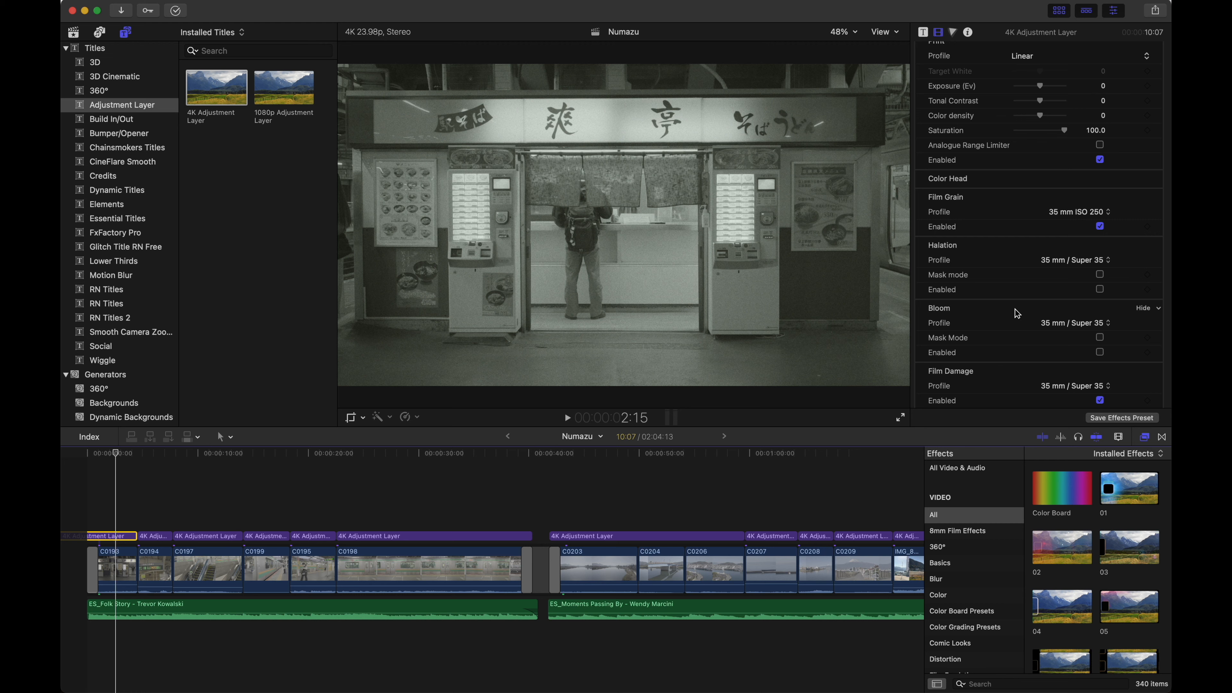
scroll(1016, 309, "down", 6)
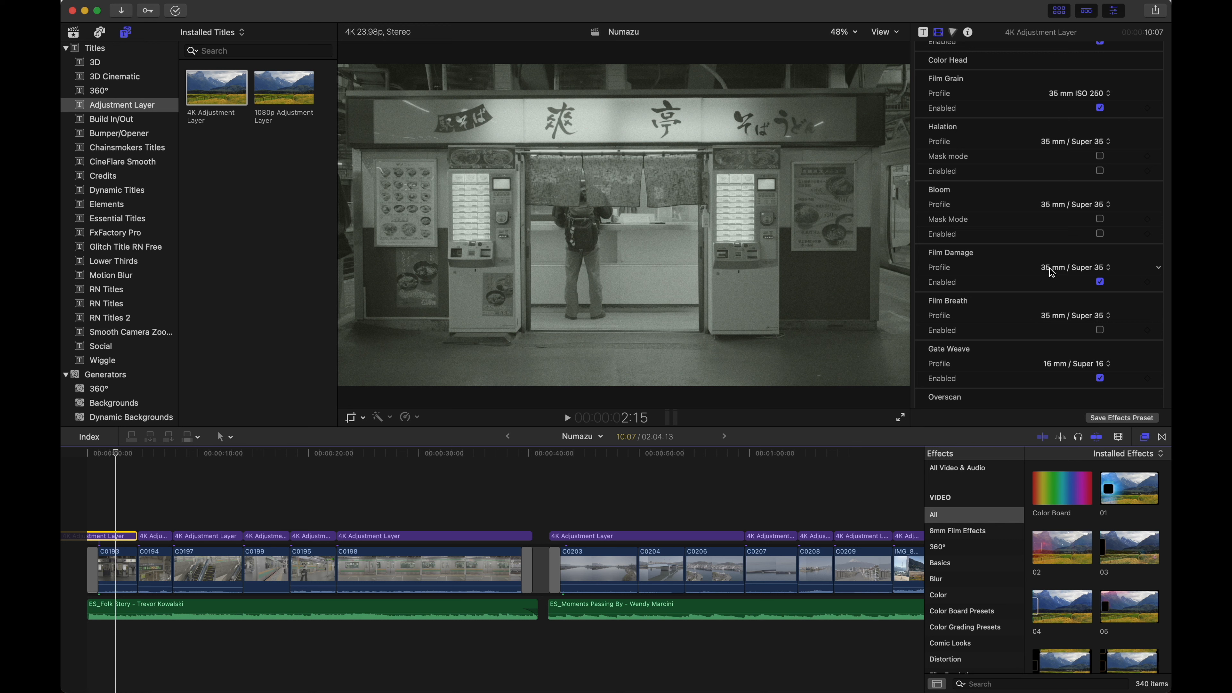
scroll(1063, 273, "up", 3)
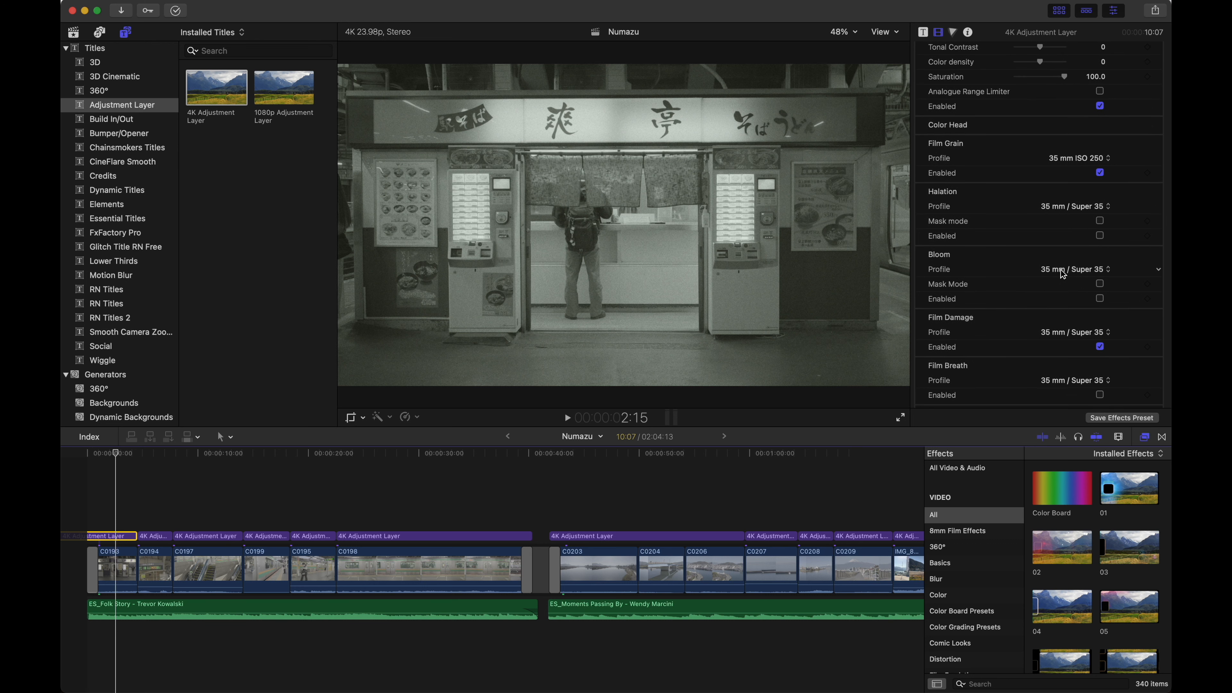
scroll(1062, 273, "up", 6)
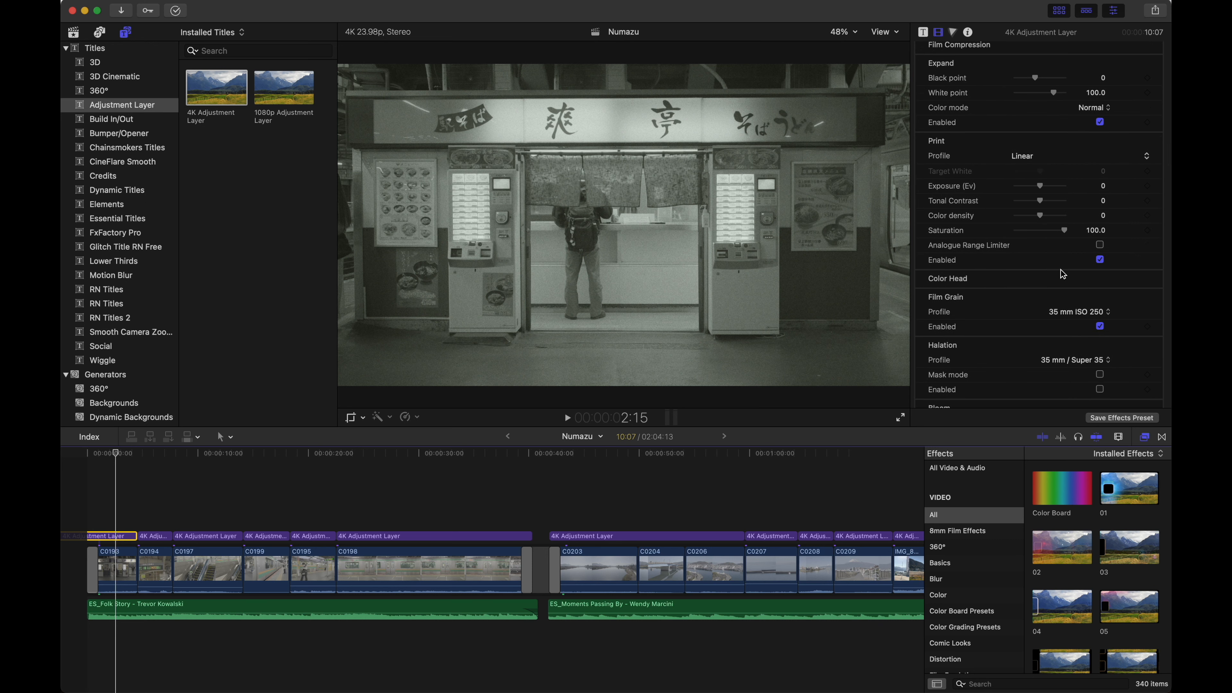
scroll(1061, 269, "down", 3)
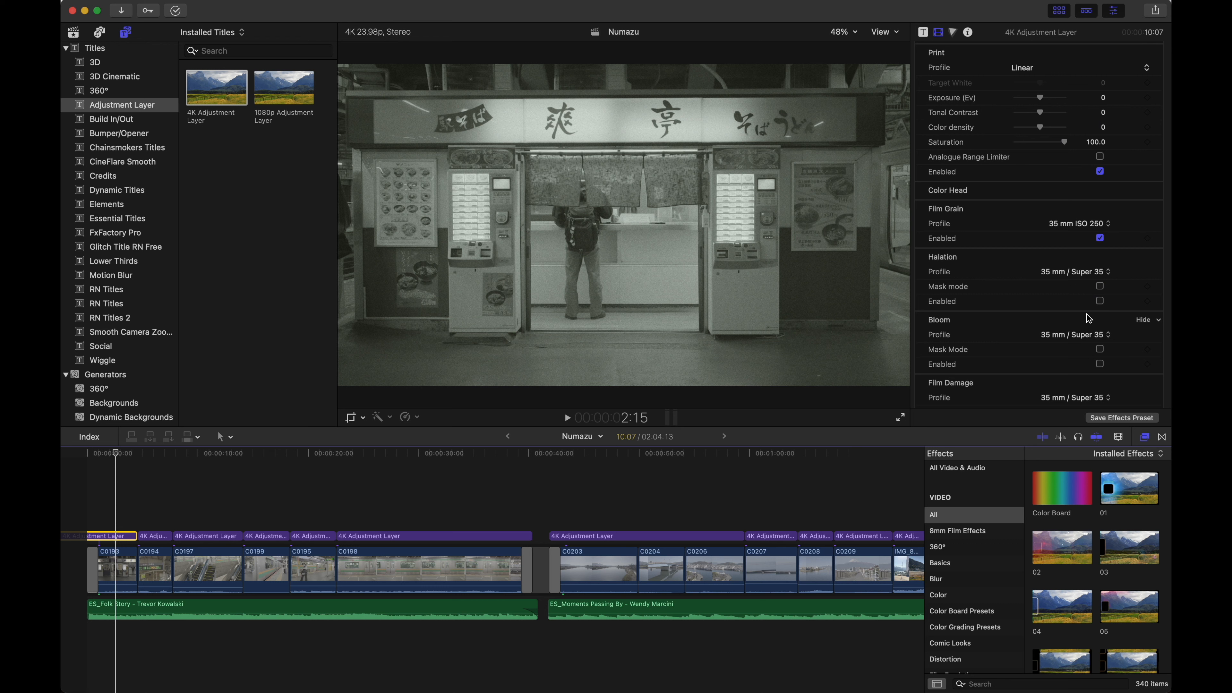
Step: Try the film grain profiles 8 mm ISO 250, 65 mm ISO 250 and 8 mm ISO 500, and restore 35 mm ISO 250
left_click(1074, 223)
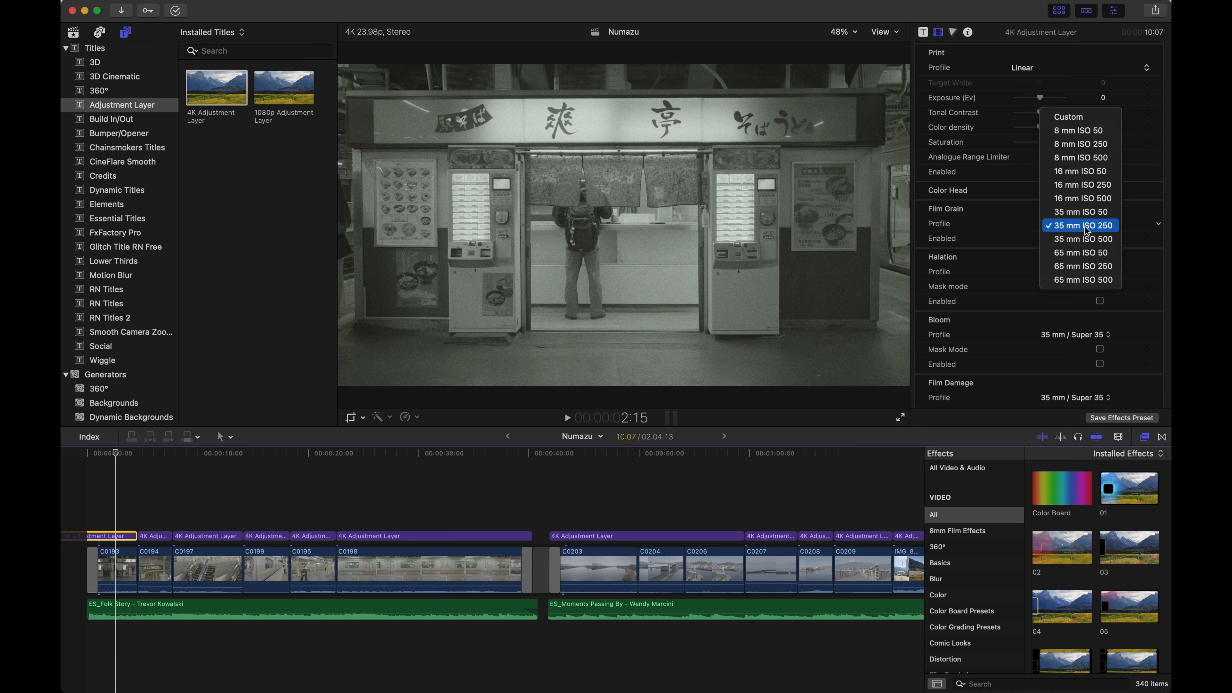
left_click(1093, 150)
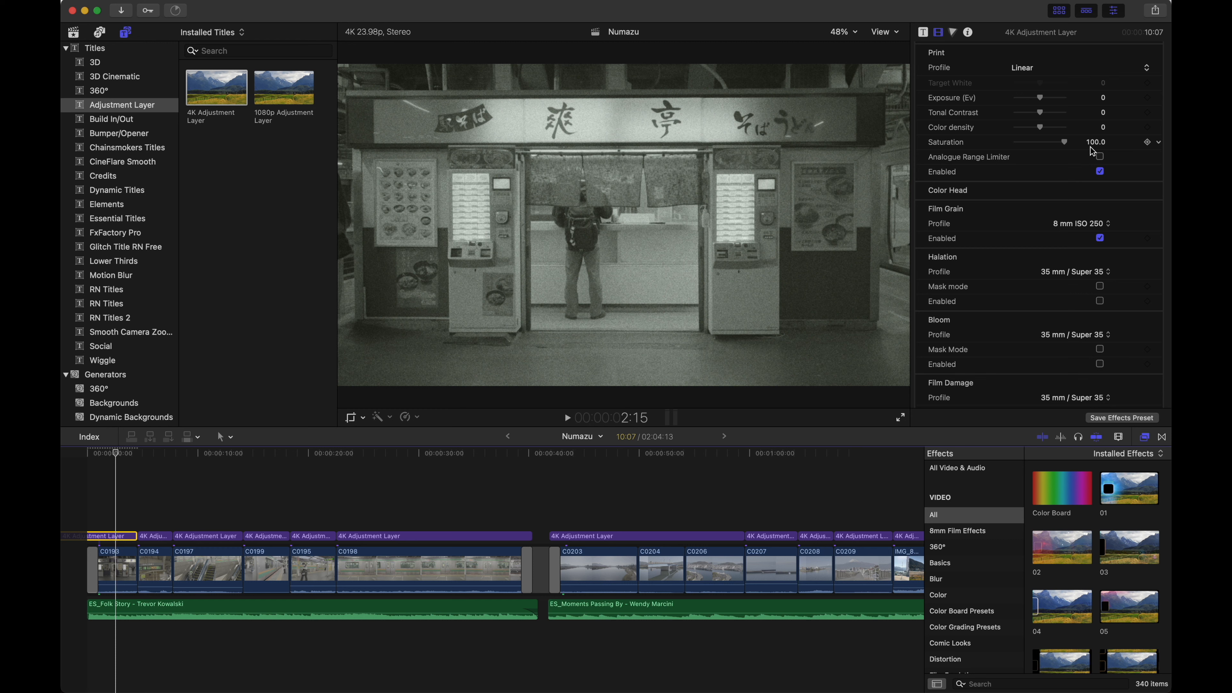
left_click(1094, 224)
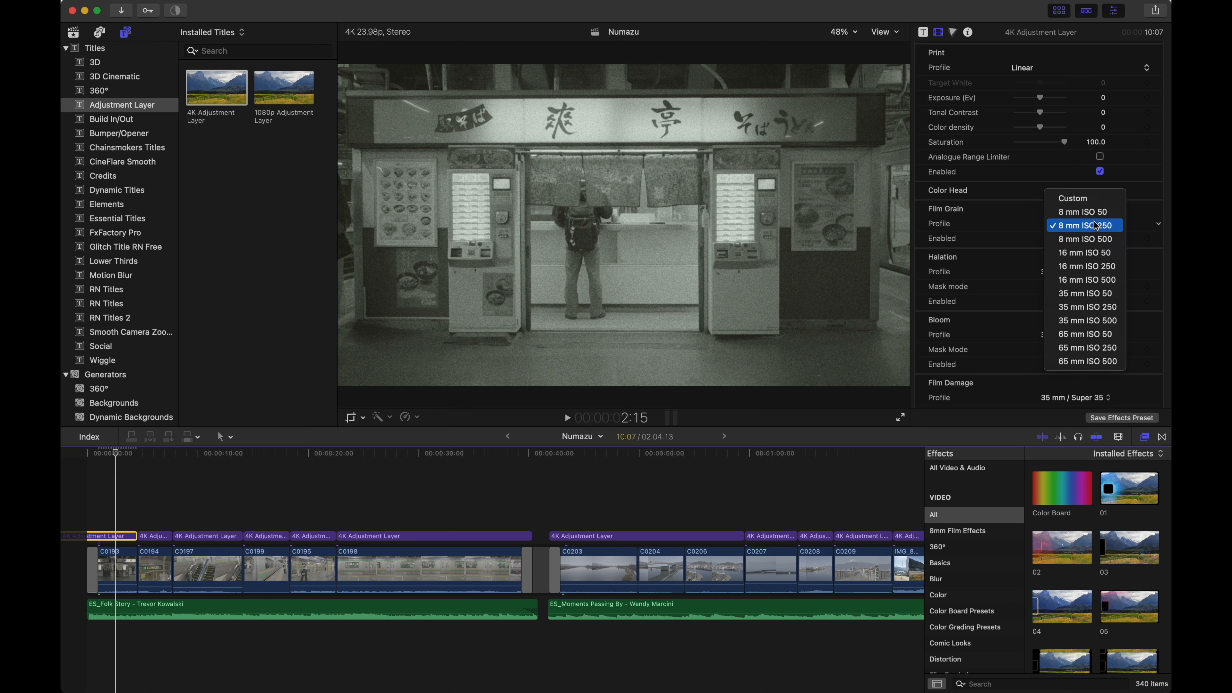
left_click(1101, 349)
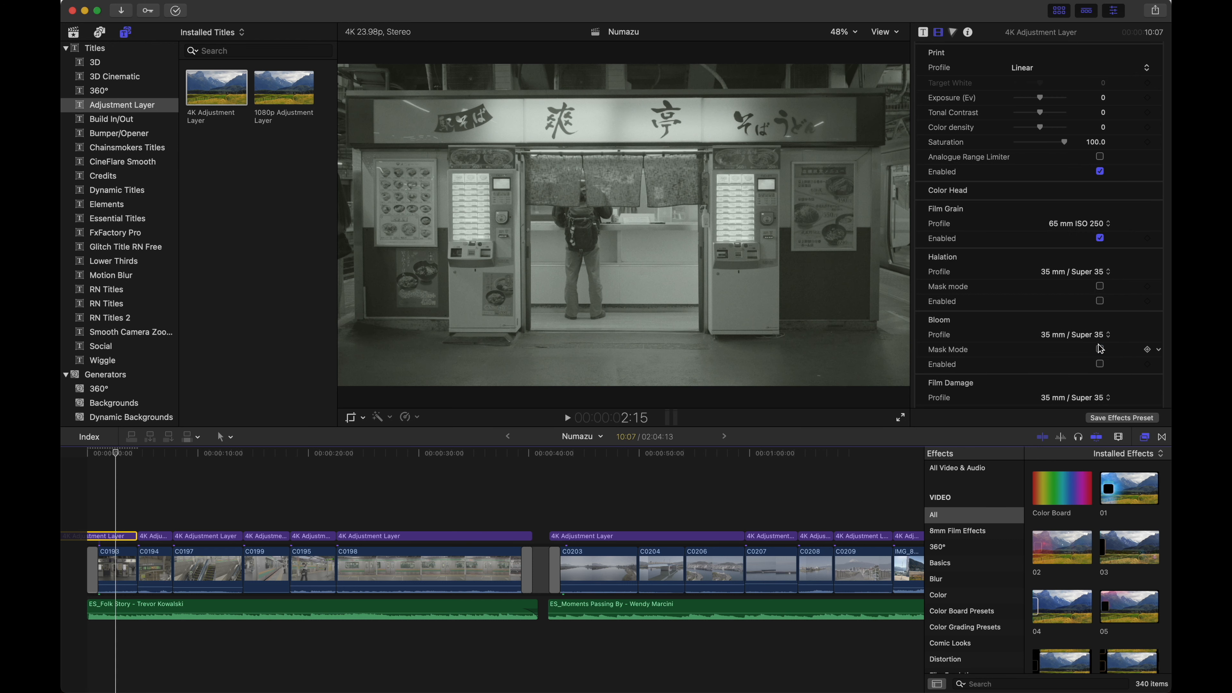
left_click(1052, 225)
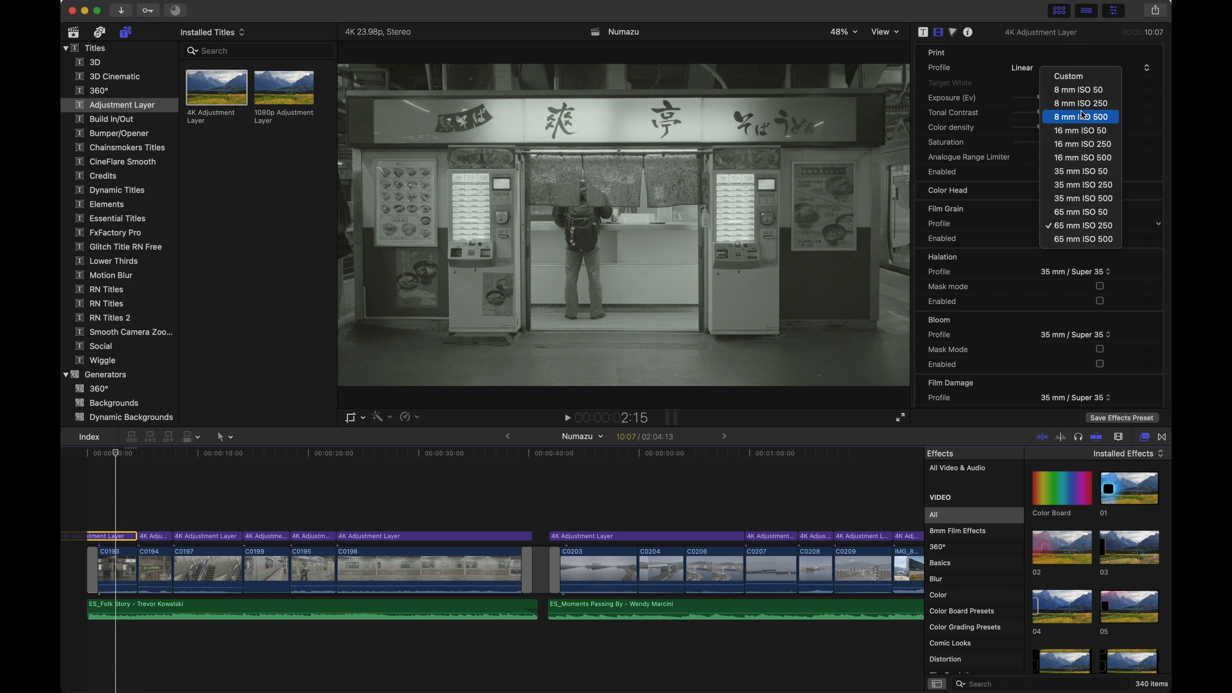
left_click(1083, 121)
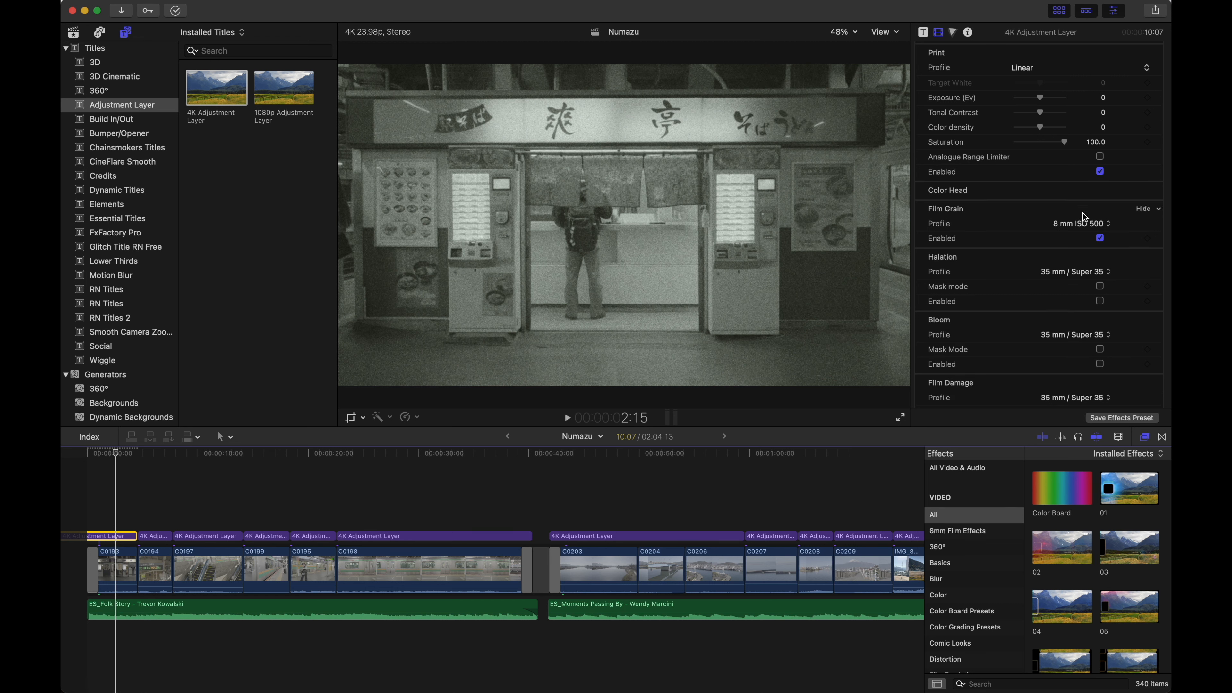
left_click(1085, 225)
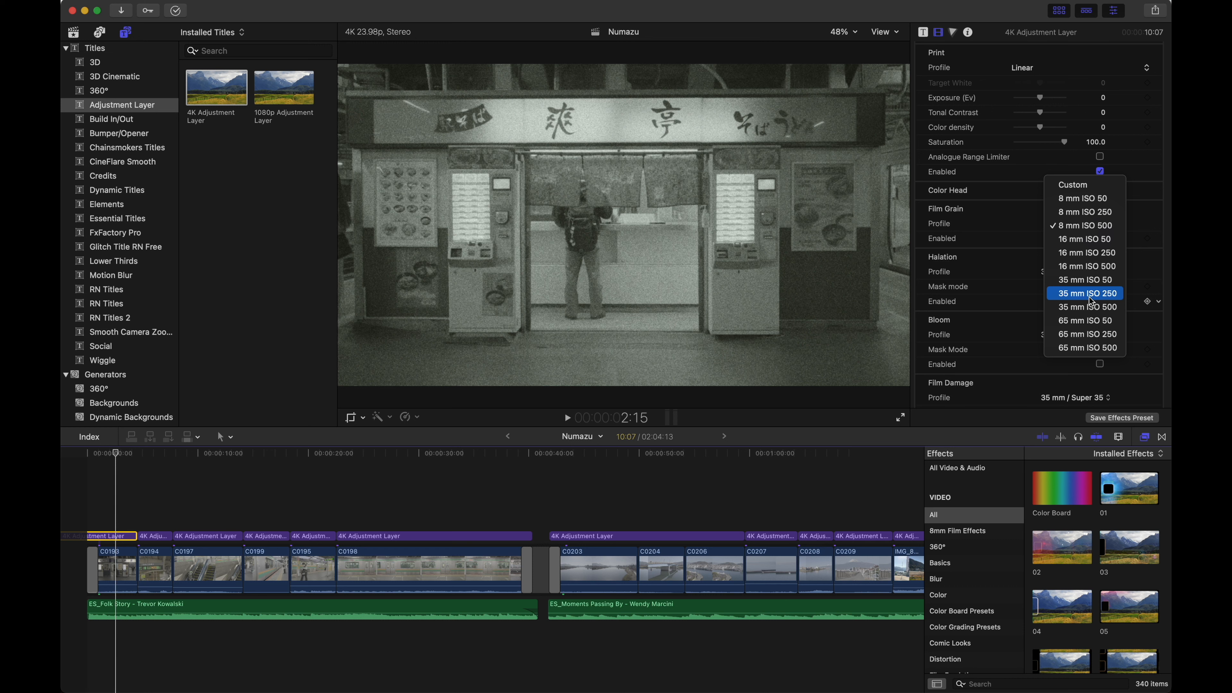
left_click(1090, 294)
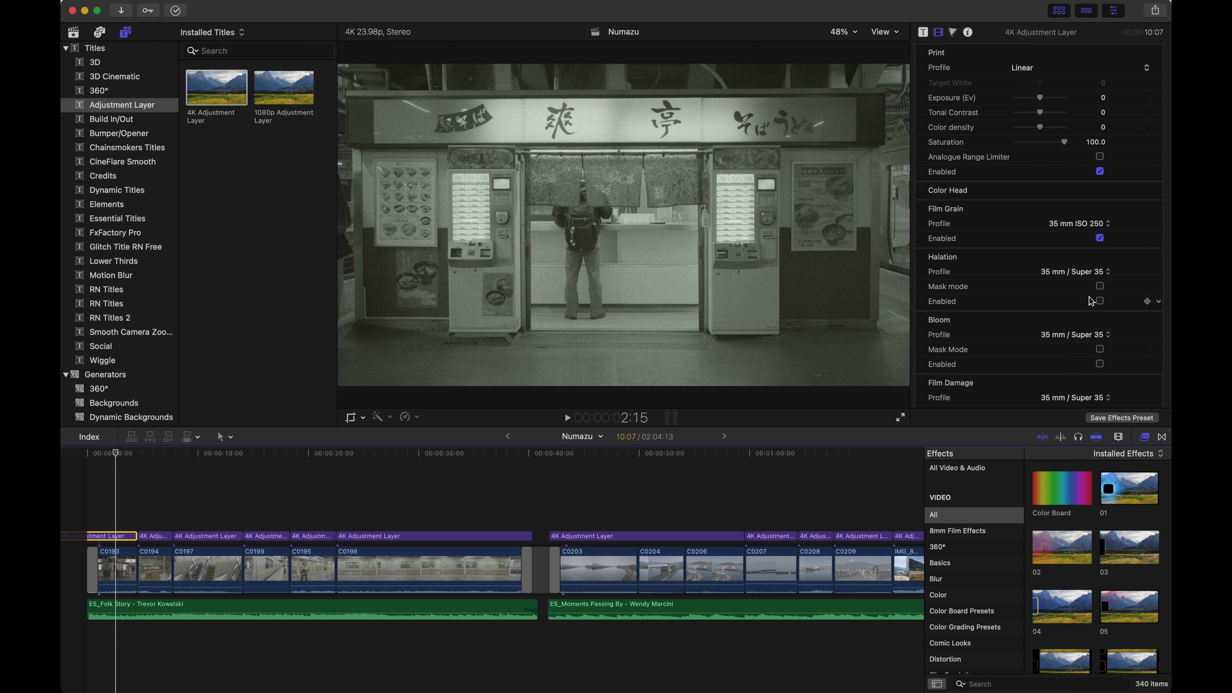
Step: Play the opening of the timeline from its start to check the film look, and reselect the first adjustment layer
scroll(1082, 237, "down", 10)
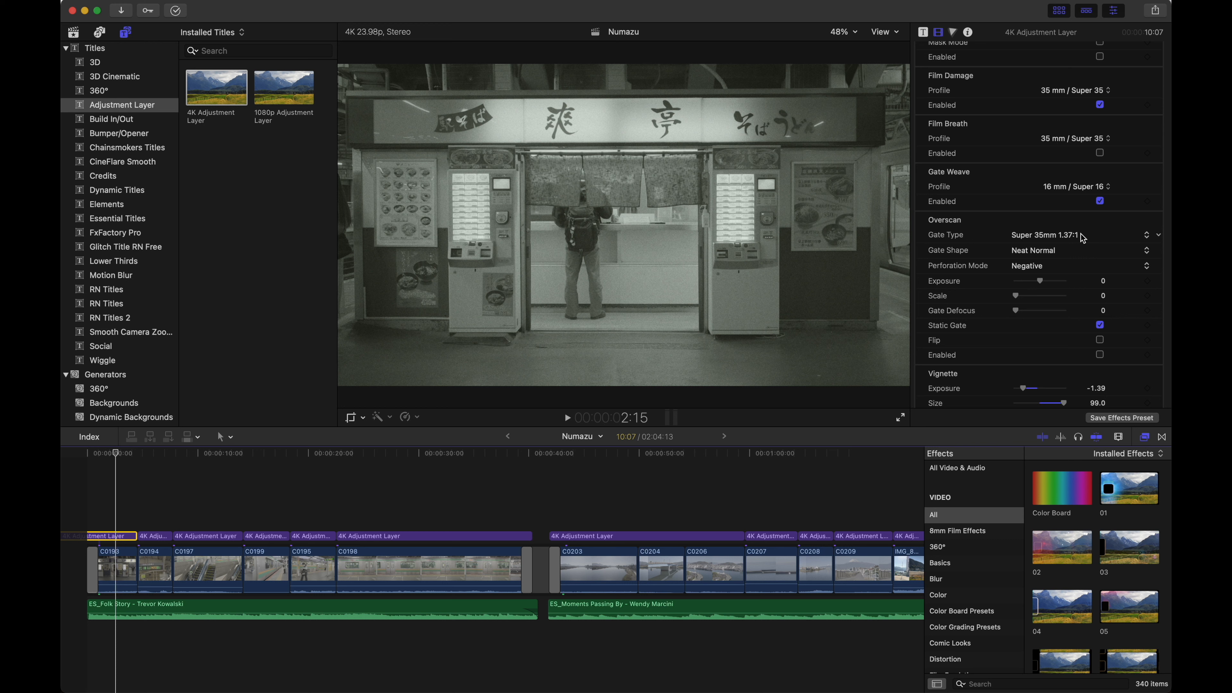
scroll(1081, 234, "down", 2)
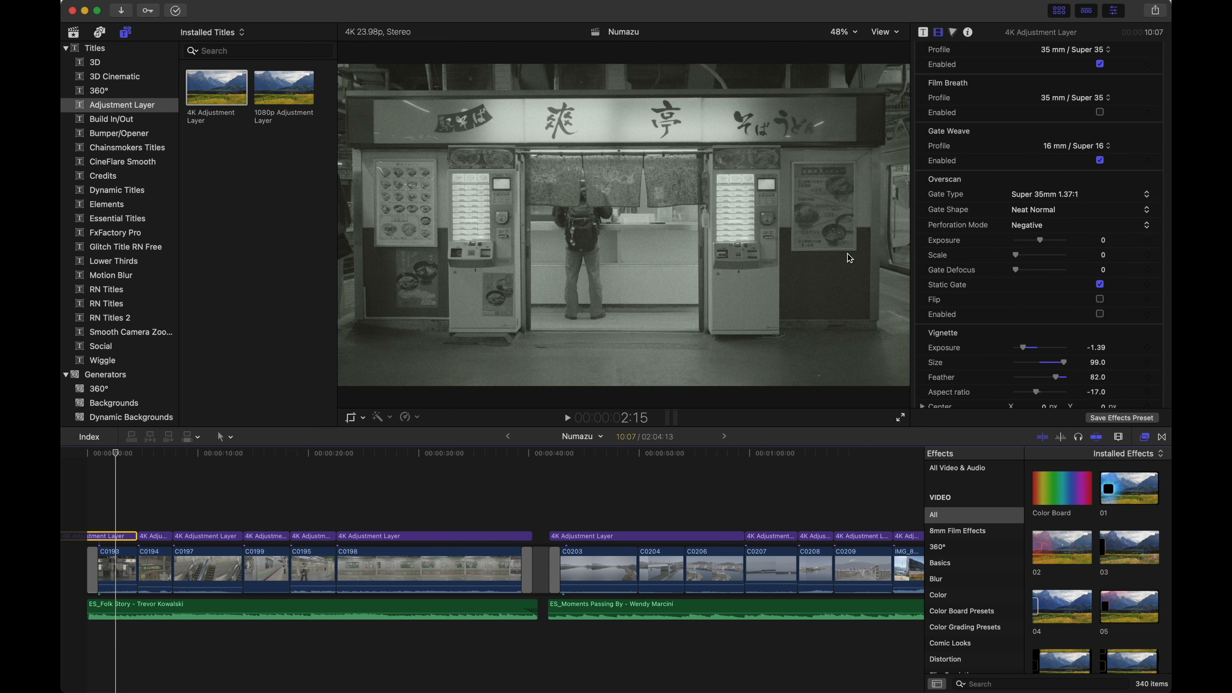
left_click(89, 493)
key("F10")
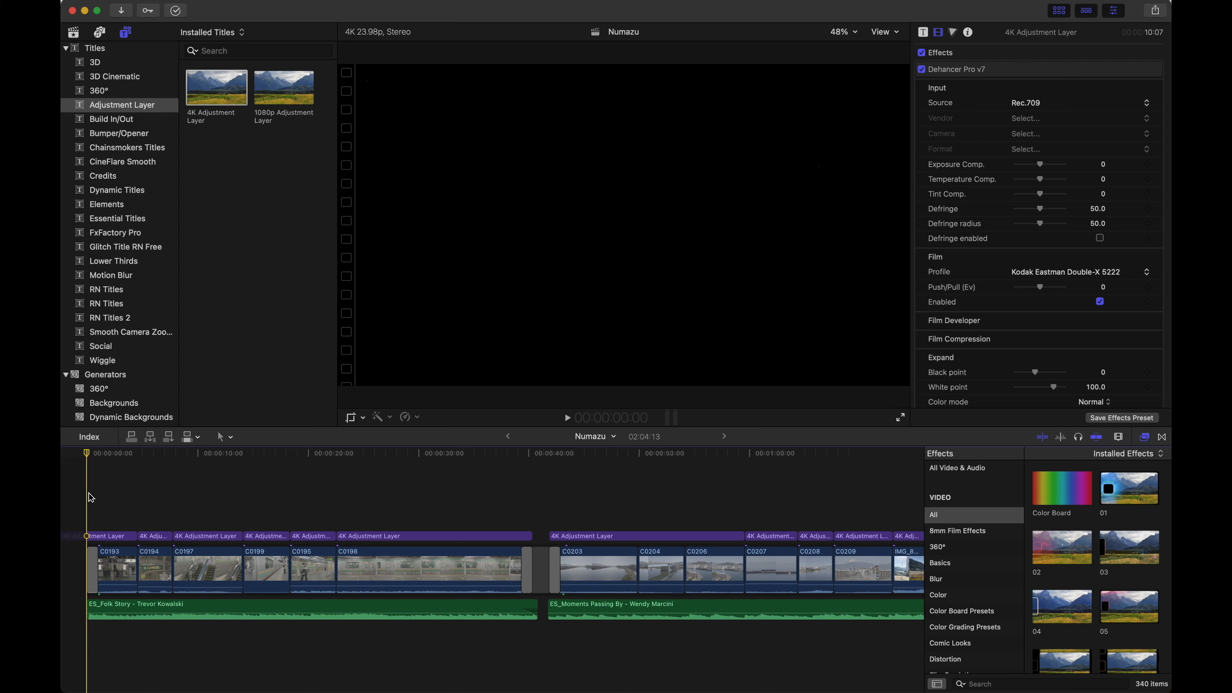
key("space")
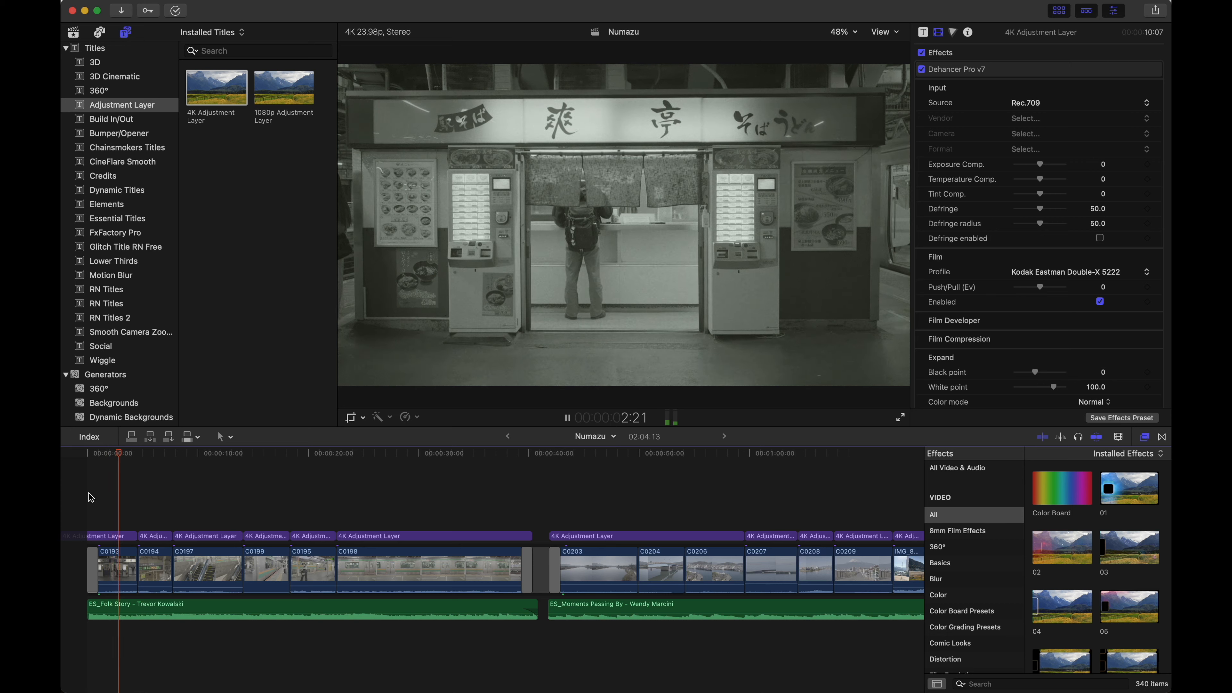
key("space")
key("Home")
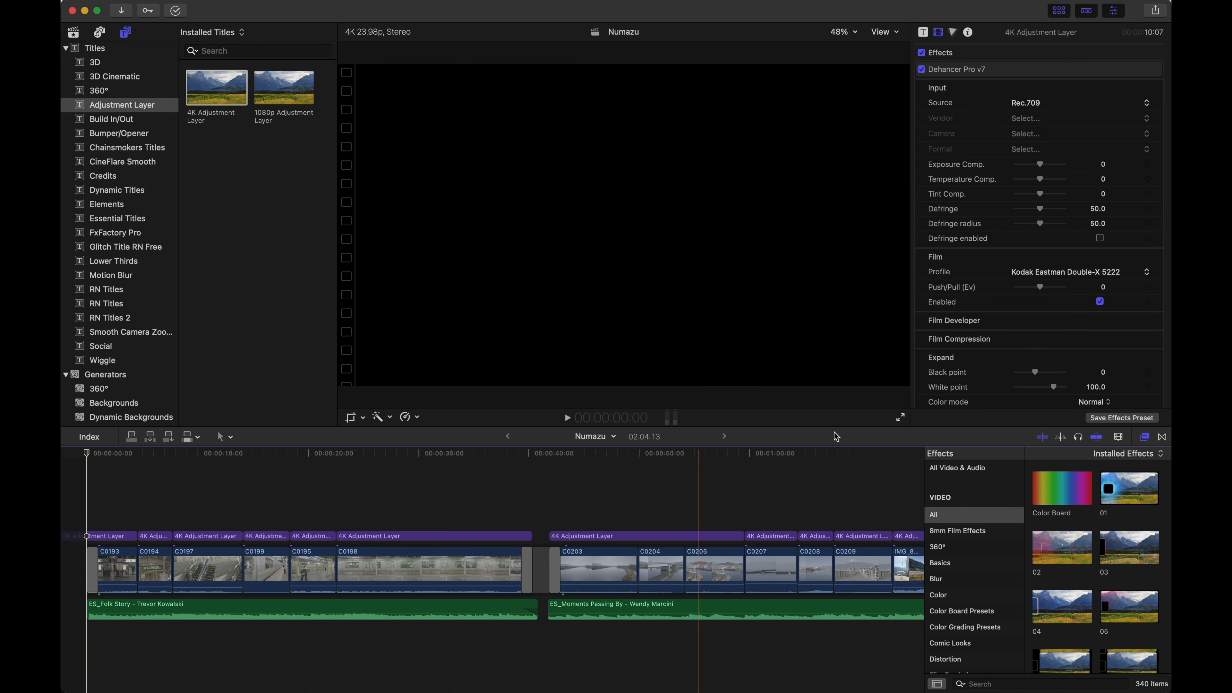
left_click(95, 537)
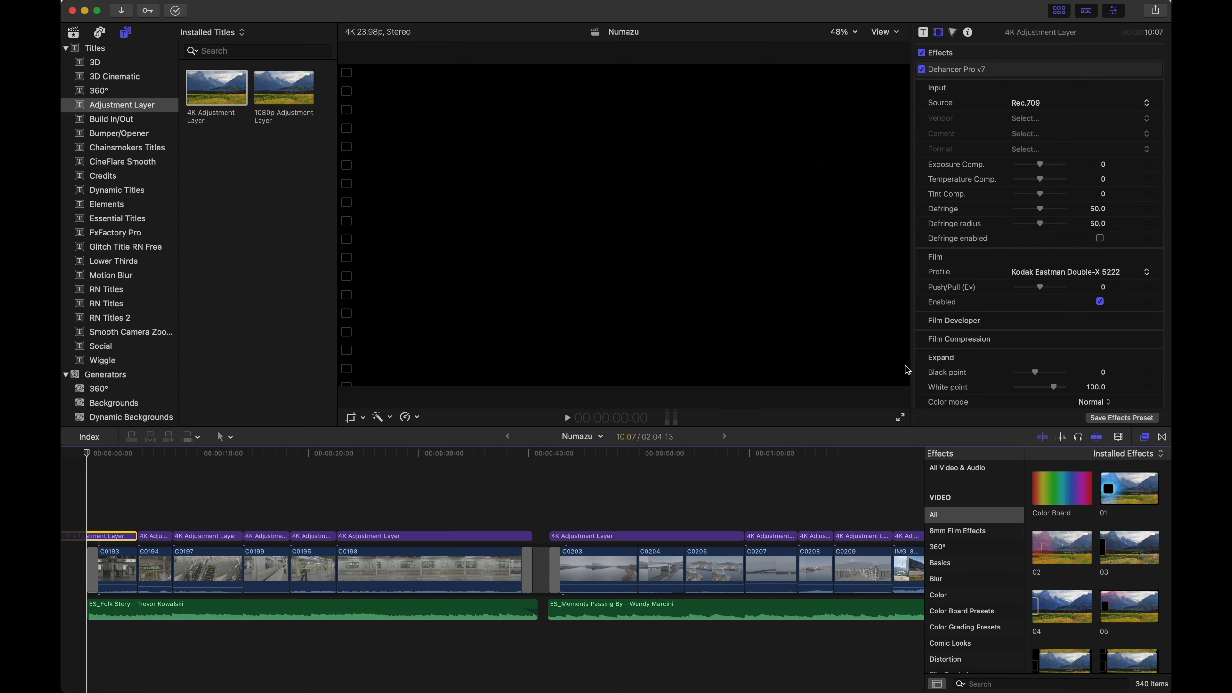
Step: Turn off Gate Weave on the first adjustment layer and play the opening of the timeline without it
scroll(1034, 297, "down", 10)
scroll(1036, 296, "down", 5)
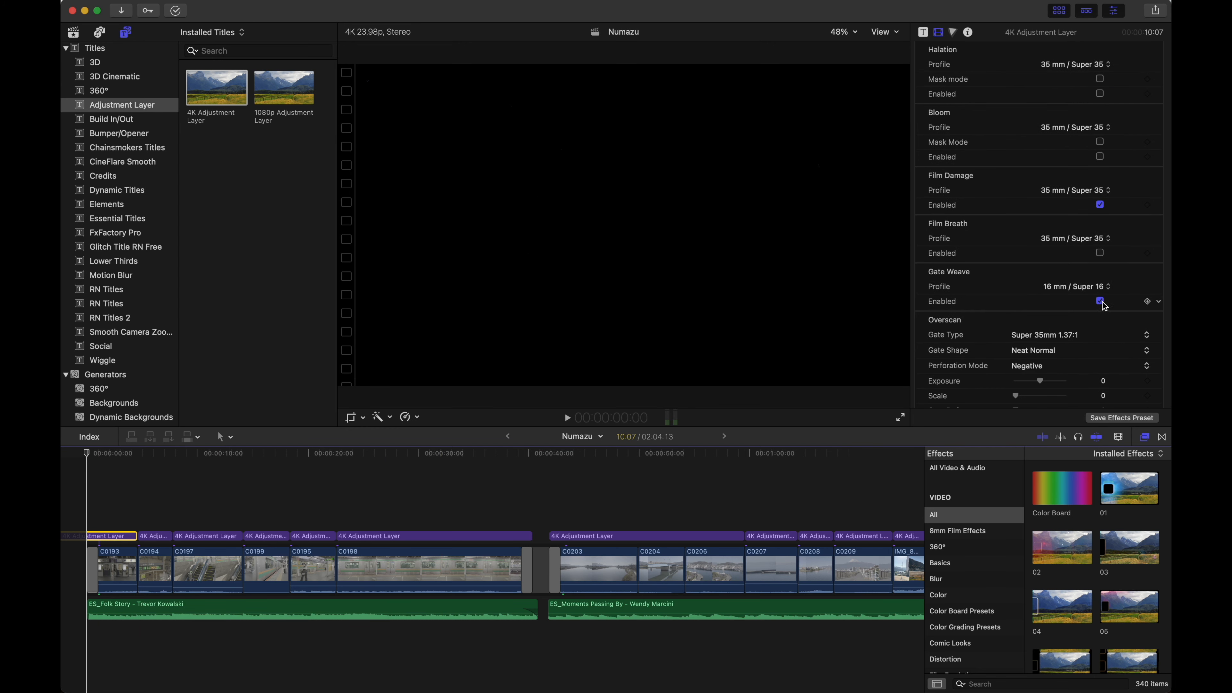
left_click(90, 519)
key("space")
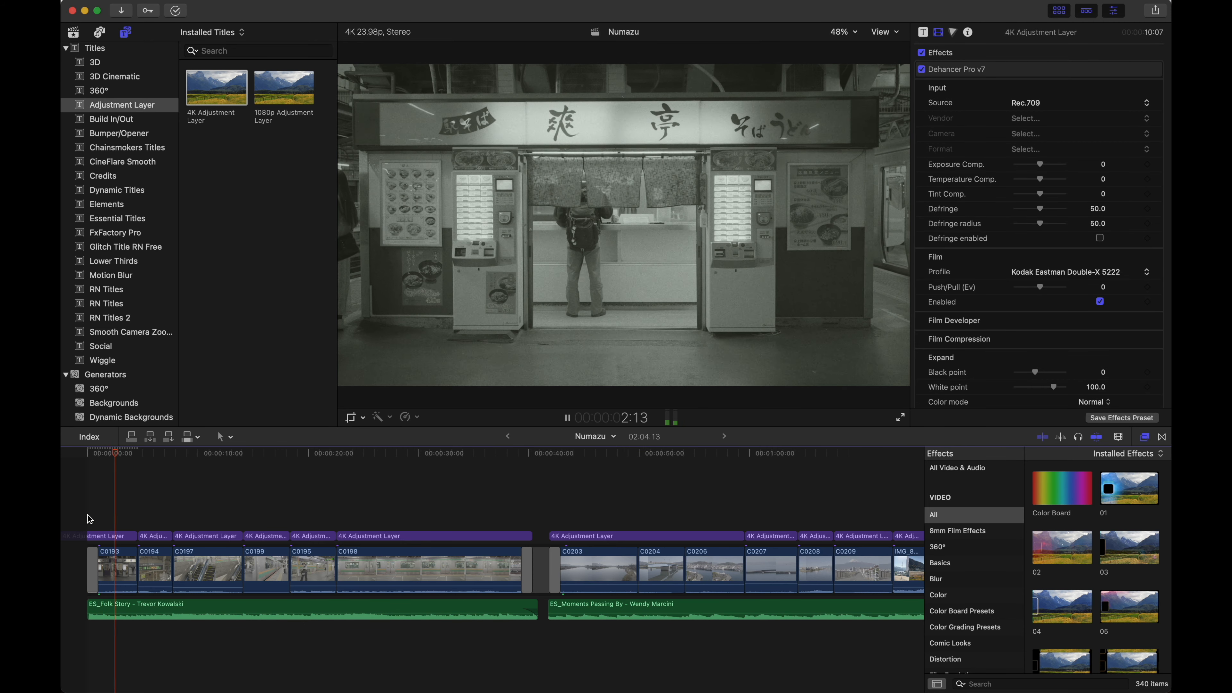
key("space")
Step: Re-enable Gate Weave on the first adjustment layer and play the opening of the timeline again
left_click(121, 536)
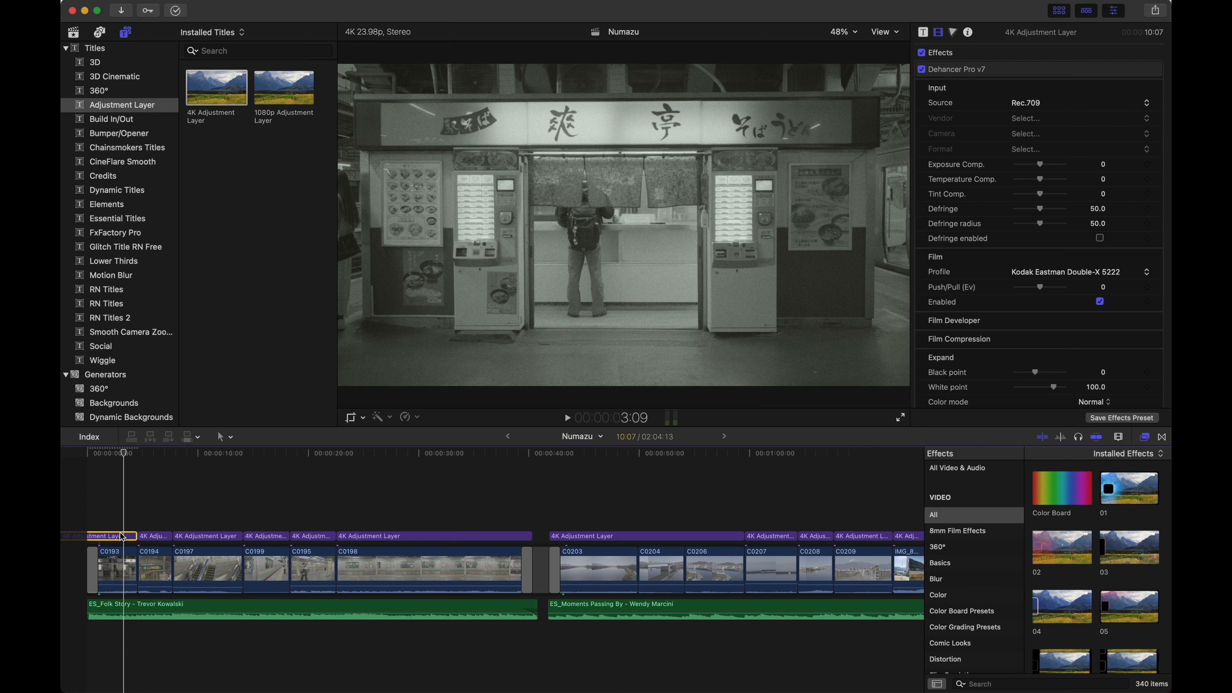
scroll(1021, 339, "down", 6)
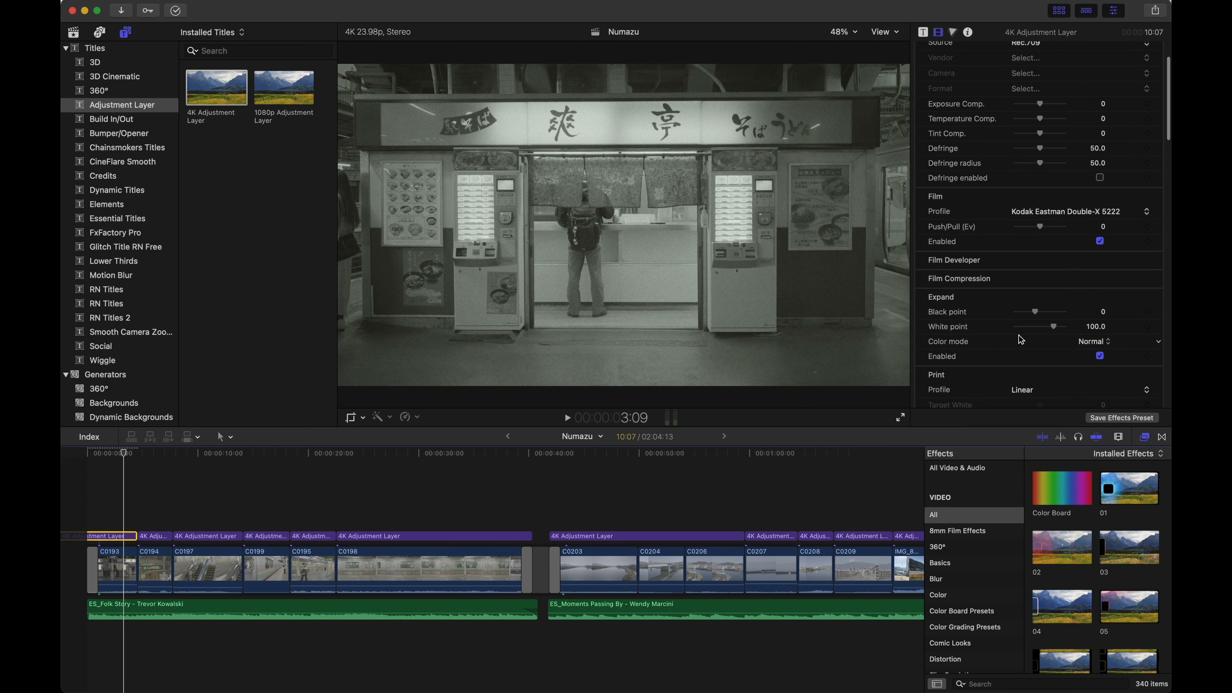
scroll(1021, 339, "down", 8)
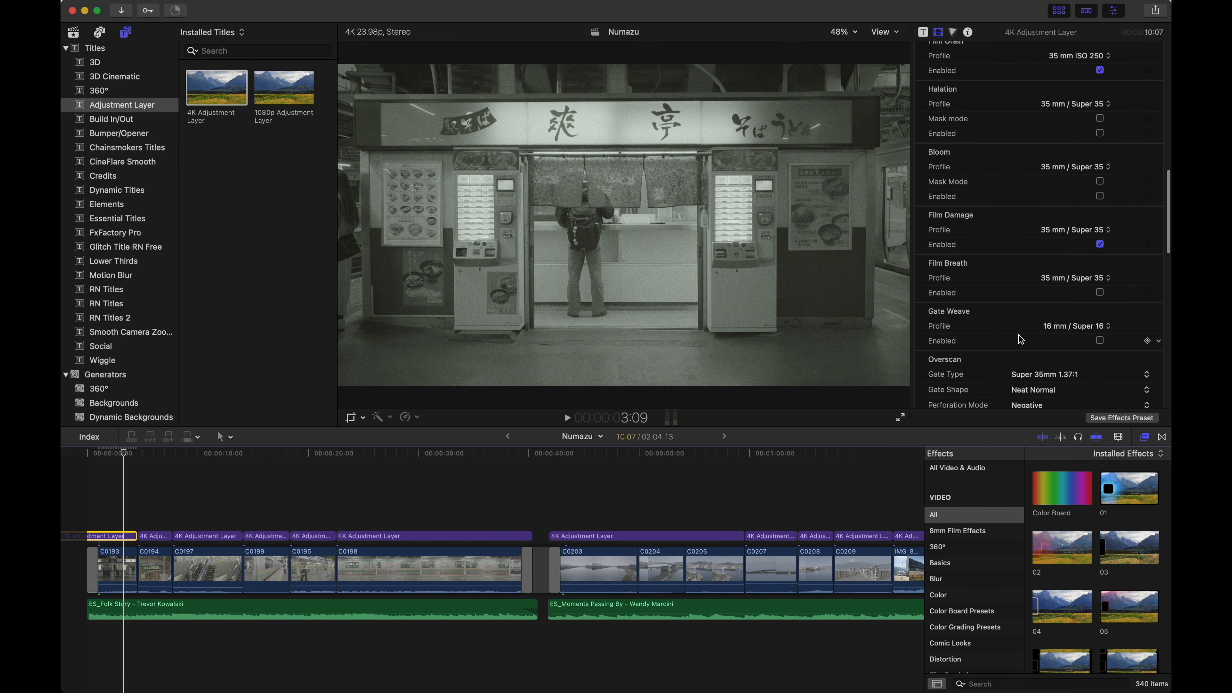
left_click(1100, 289)
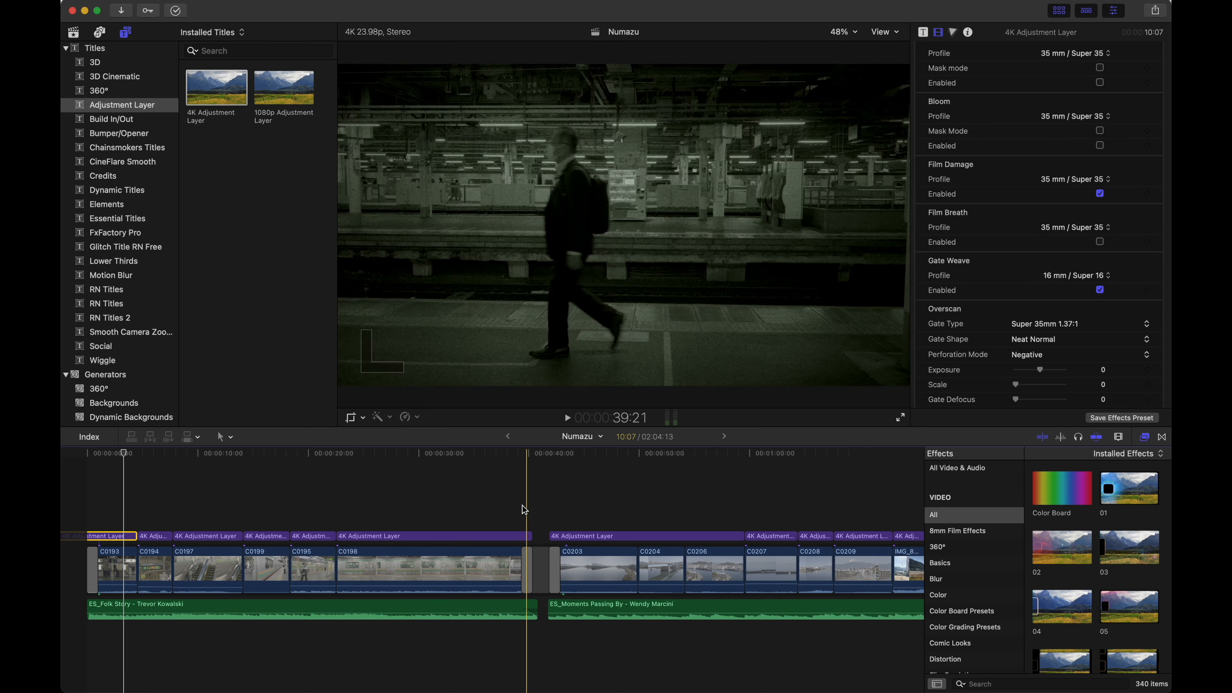
left_click(92, 500)
key("space")
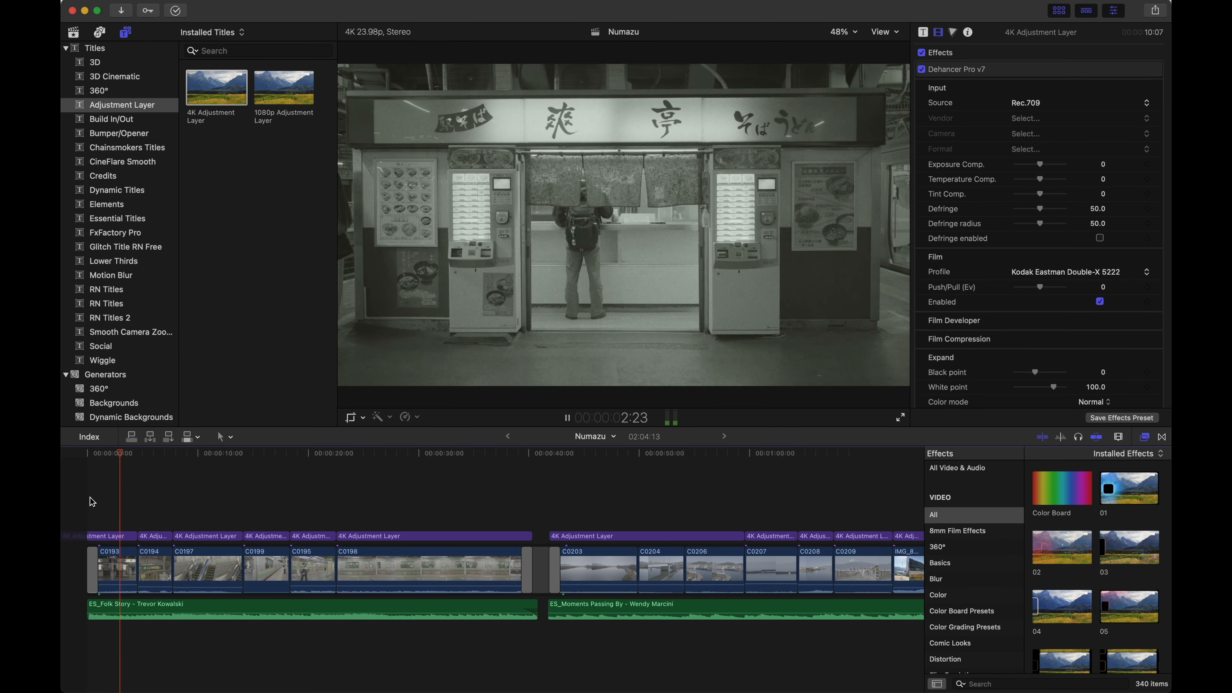
key("space")
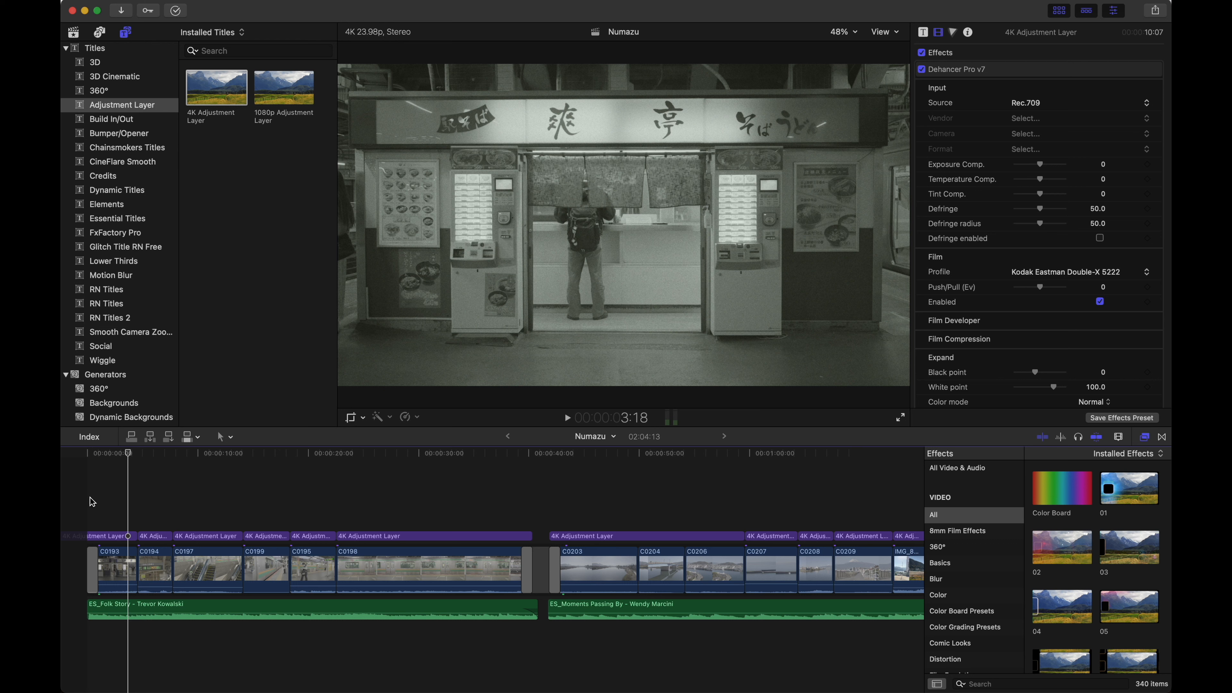
Step: Try different Film Compression impact amounts on the adjustment layer starting above clip C0203, and undo the change
left_click(594, 536)
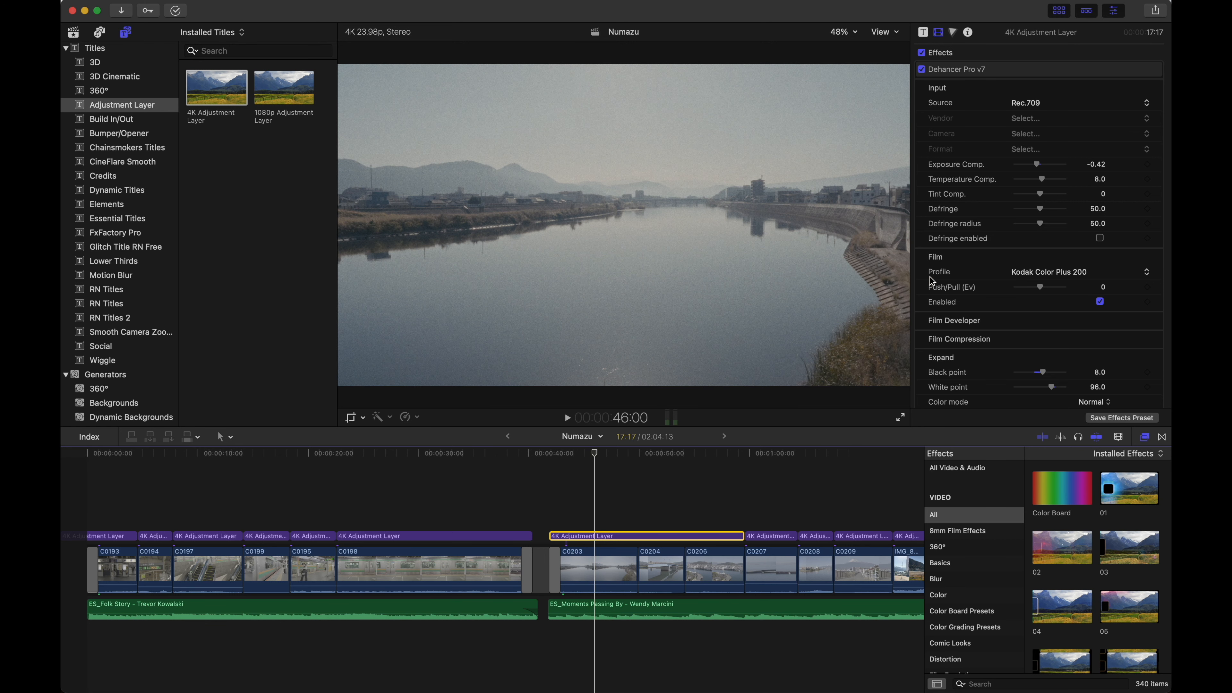
scroll(992, 272, "down", 2)
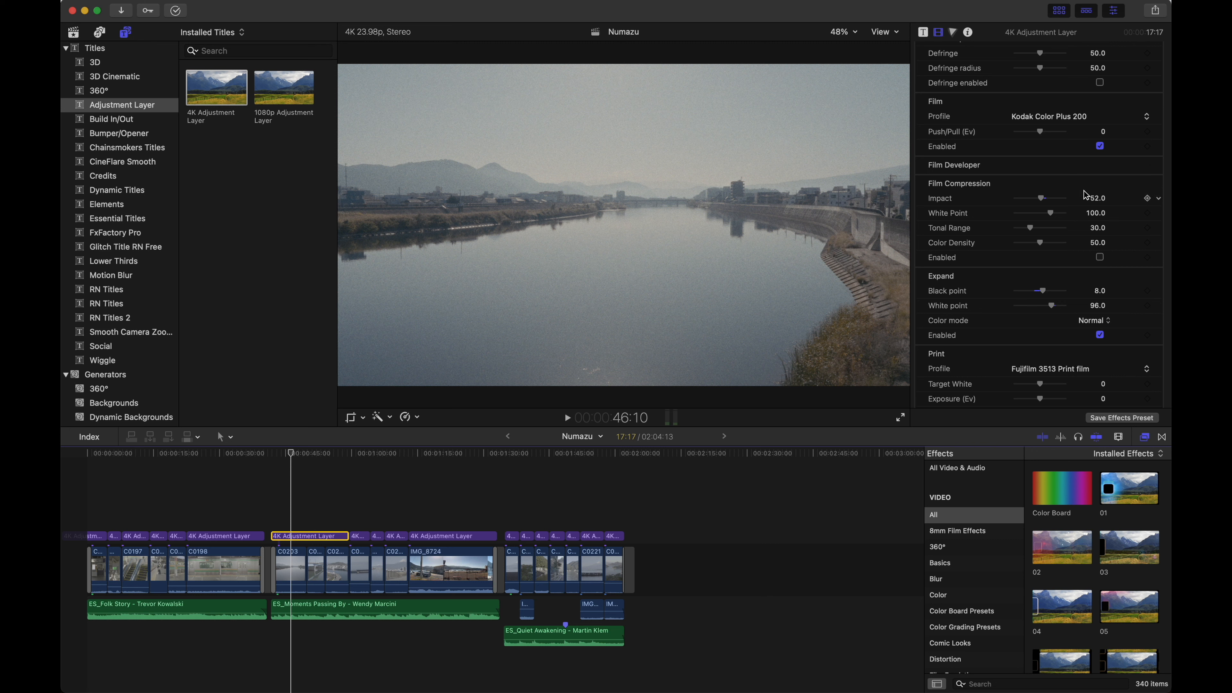
left_click_drag(1044, 200, 1030, 201)
left_click_drag(1031, 201, 1064, 219)
key("super+z")
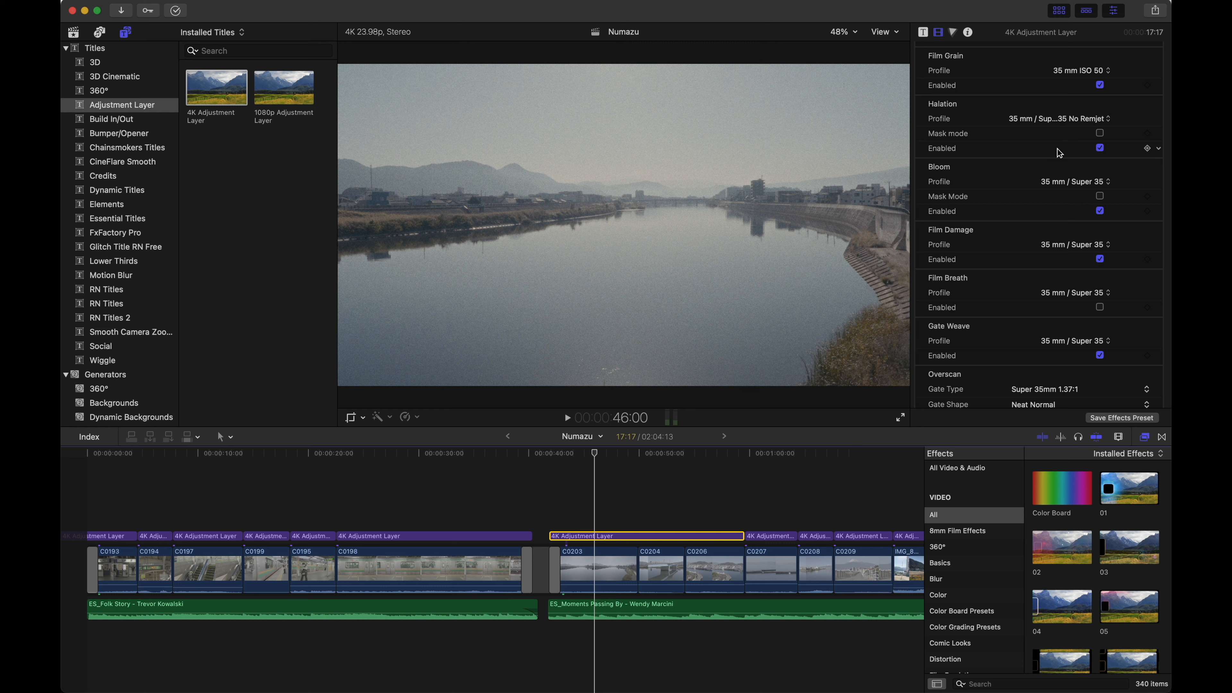
Step: Toggle Bloom off and back on, try the 35 mm / Super 35 halation profile, and restore 35 mm / Super 35 No Remjet
scroll(1092, 213, "up", 4)
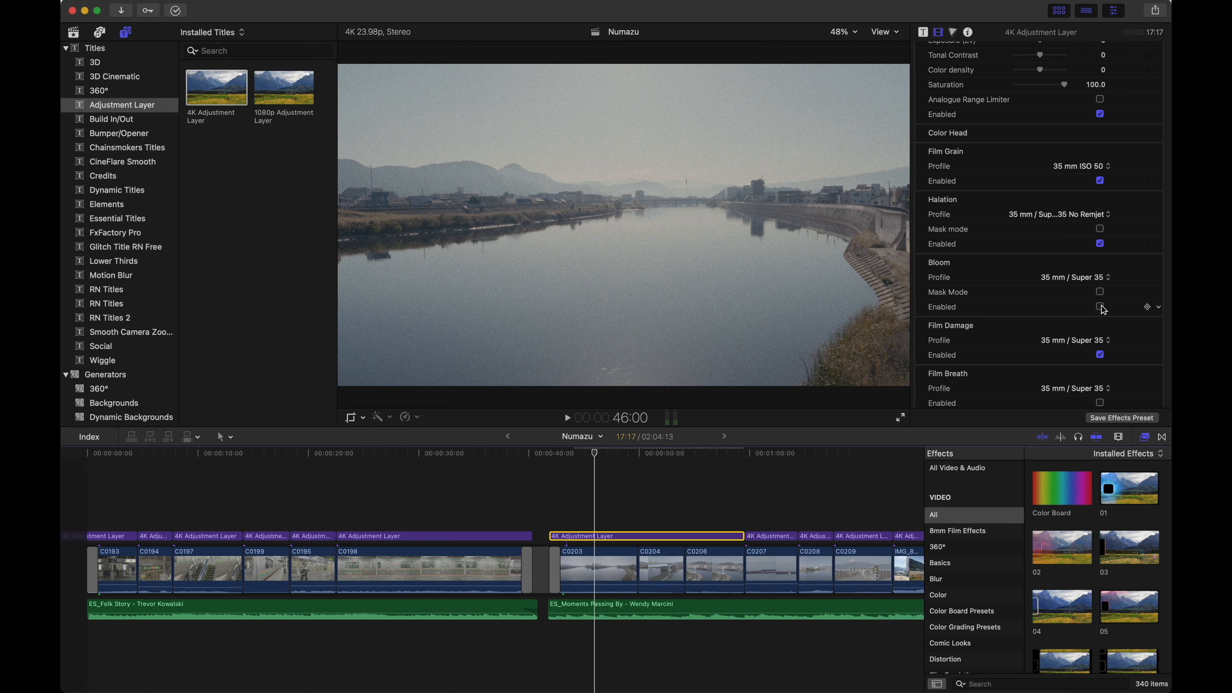
left_click(1100, 307)
left_click(1040, 217)
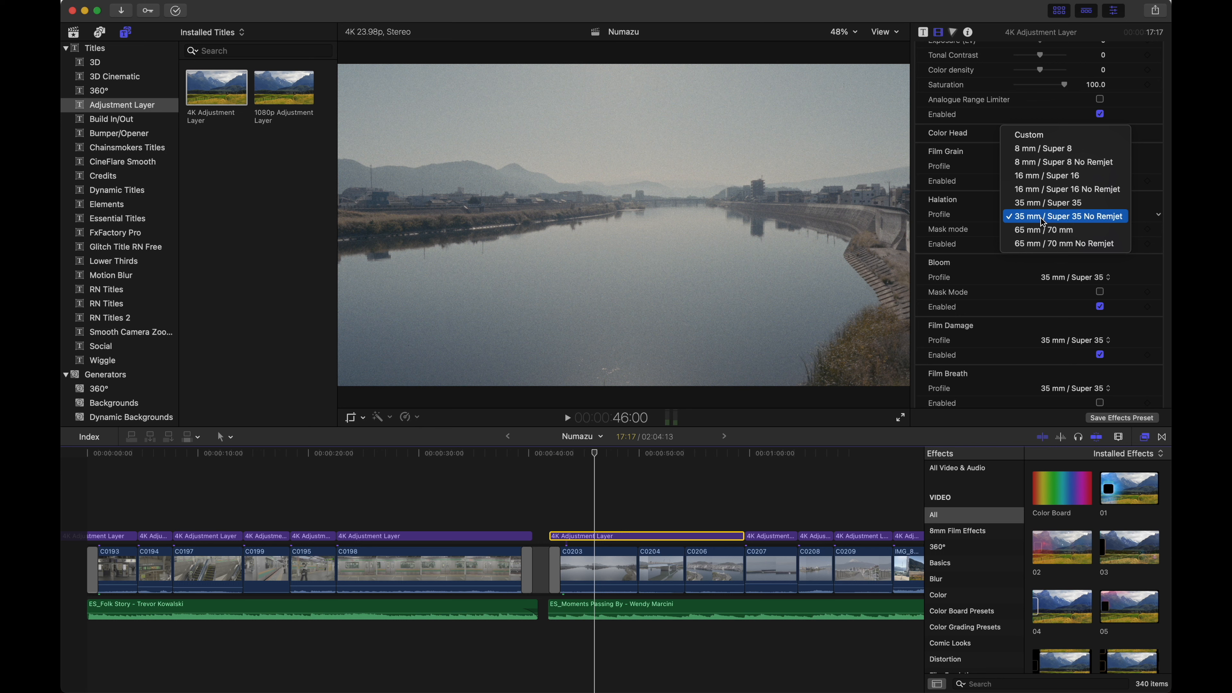
left_click(989, 258)
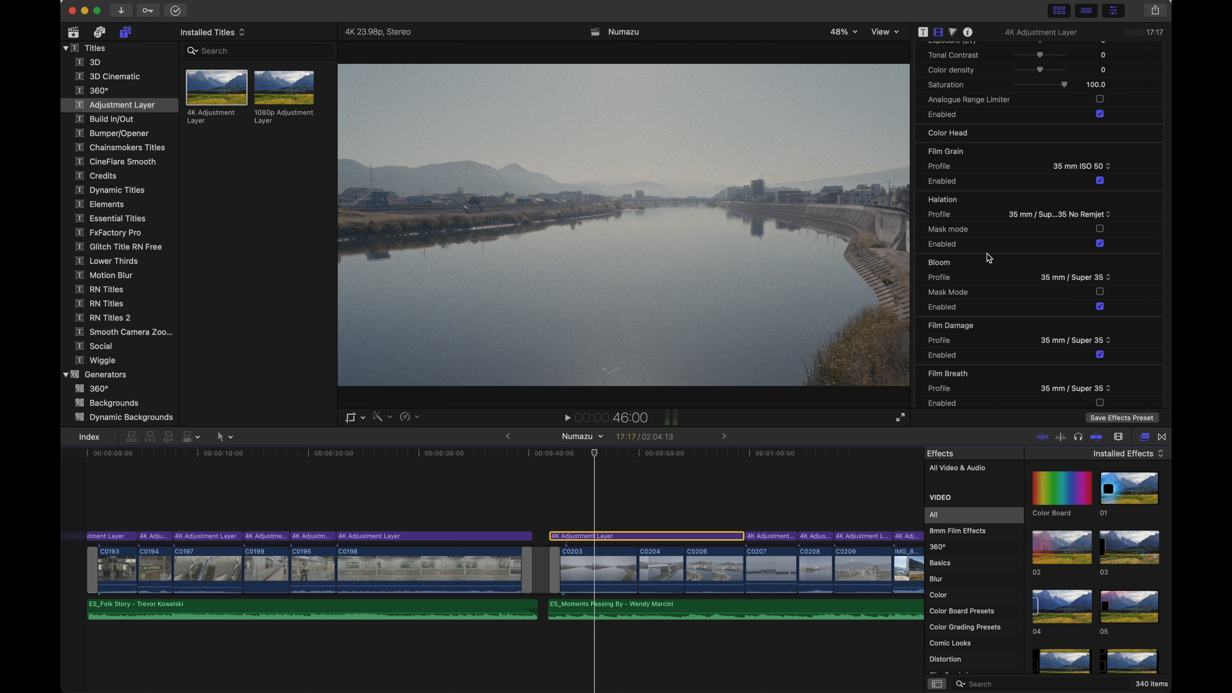
left_click(1068, 214)
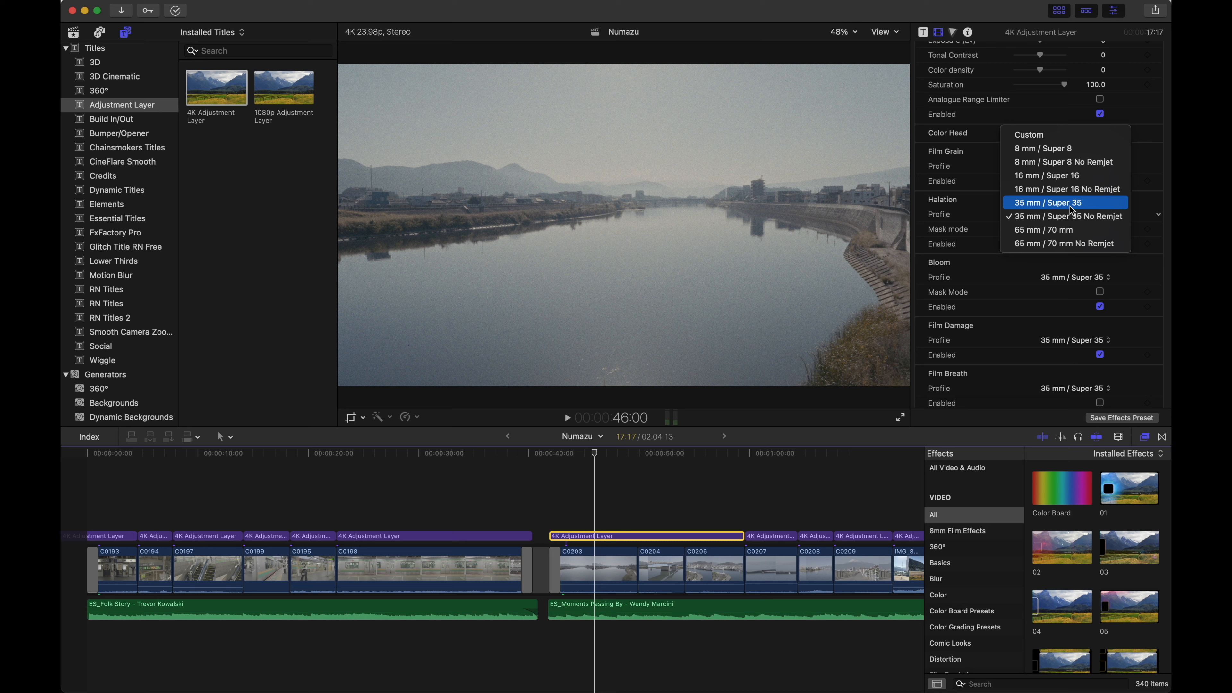
left_click(1071, 204)
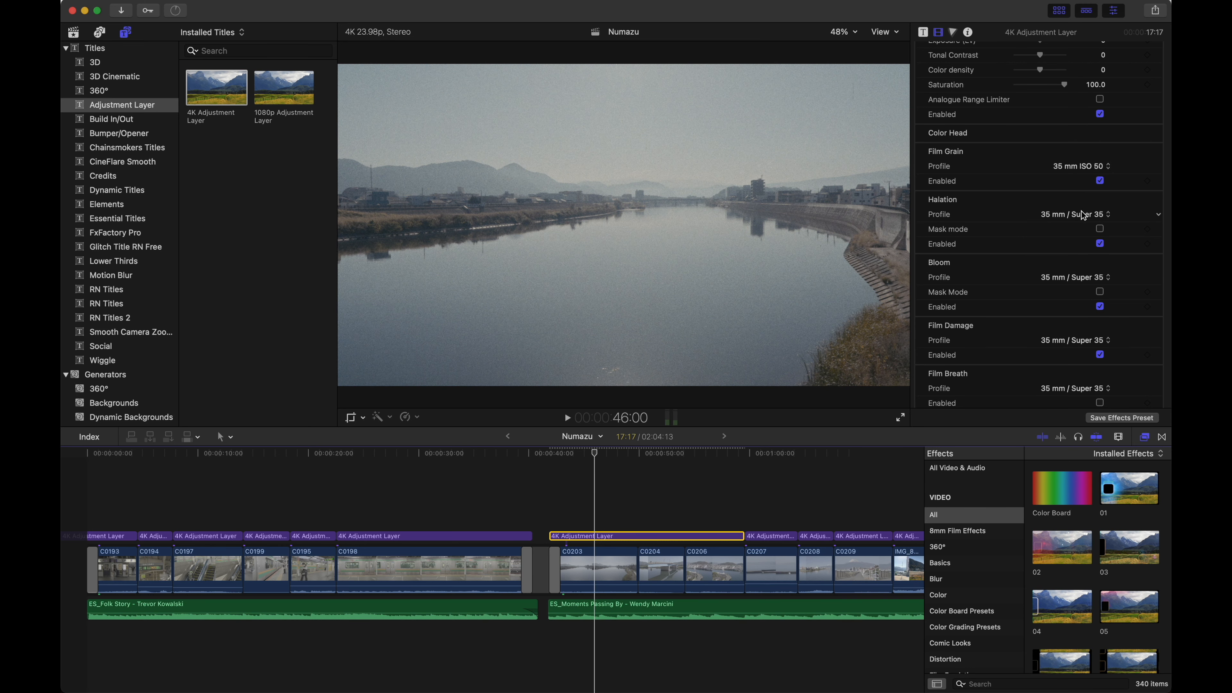
left_click(1082, 214)
left_click(1084, 226)
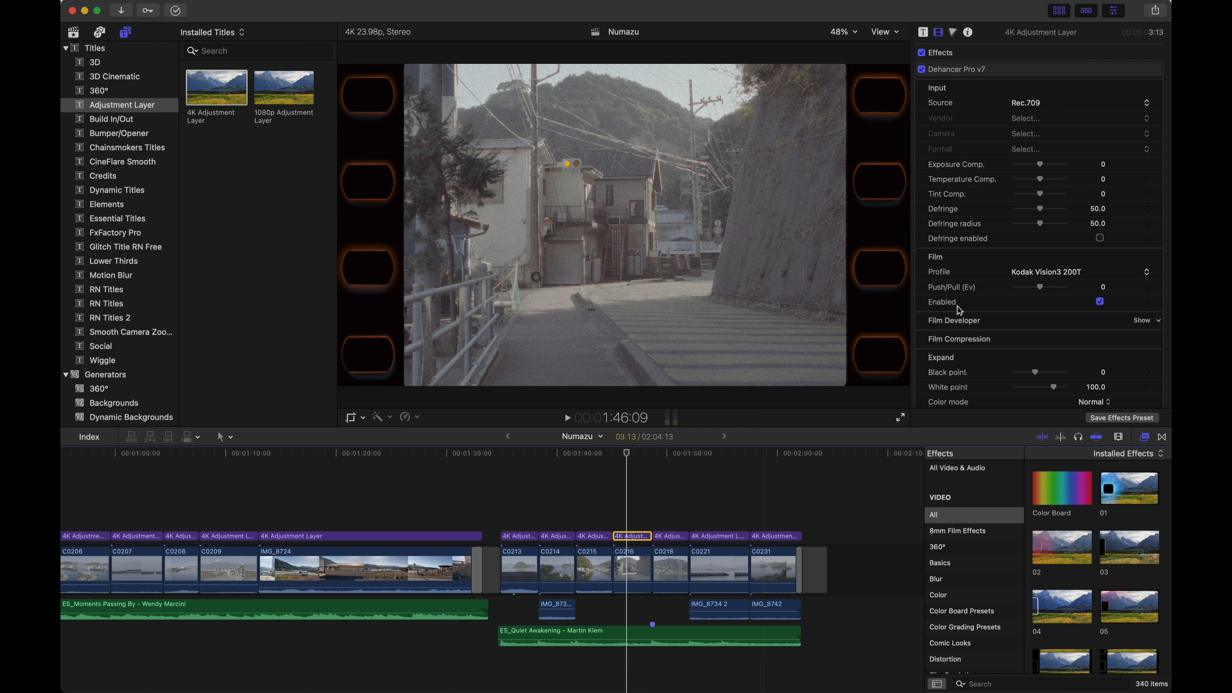
Step: Try Overscan gate types Super 8mm 1.33:1 and Super 16mm 1.66:1 on the adjustment layer above C0216, and set Widescreen 35mm 1.85:1
scroll(1044, 227, "down", 10)
scroll(1044, 231, "down", 8)
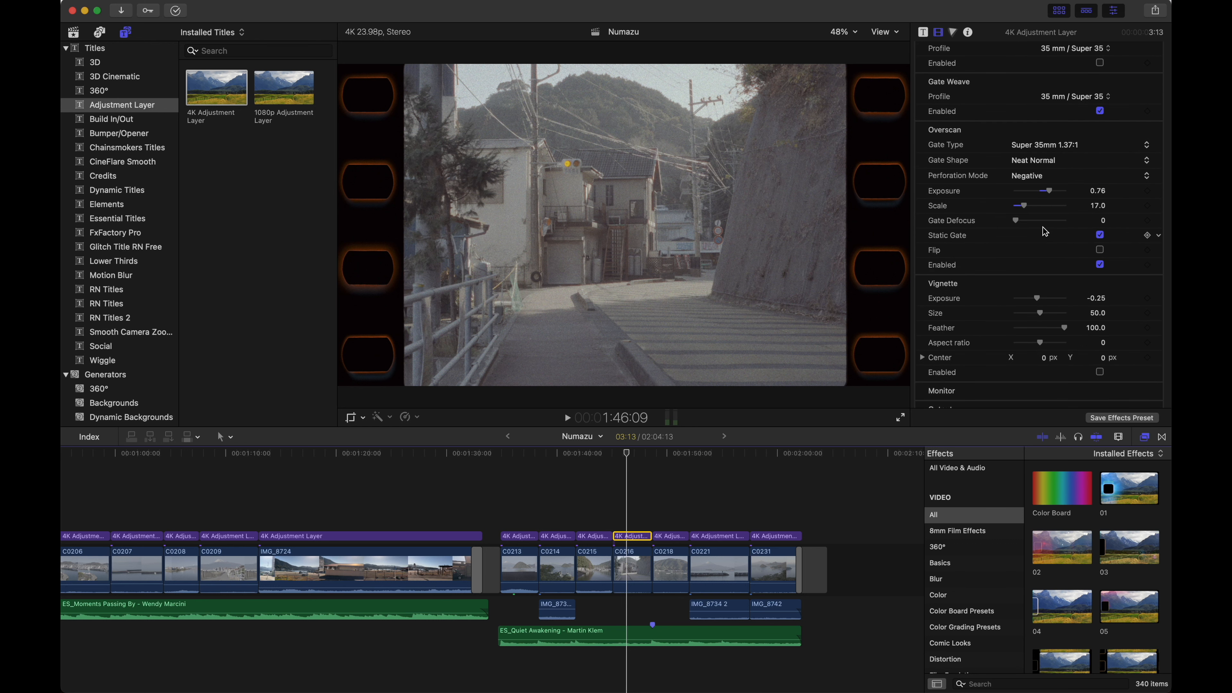
left_click(1053, 147)
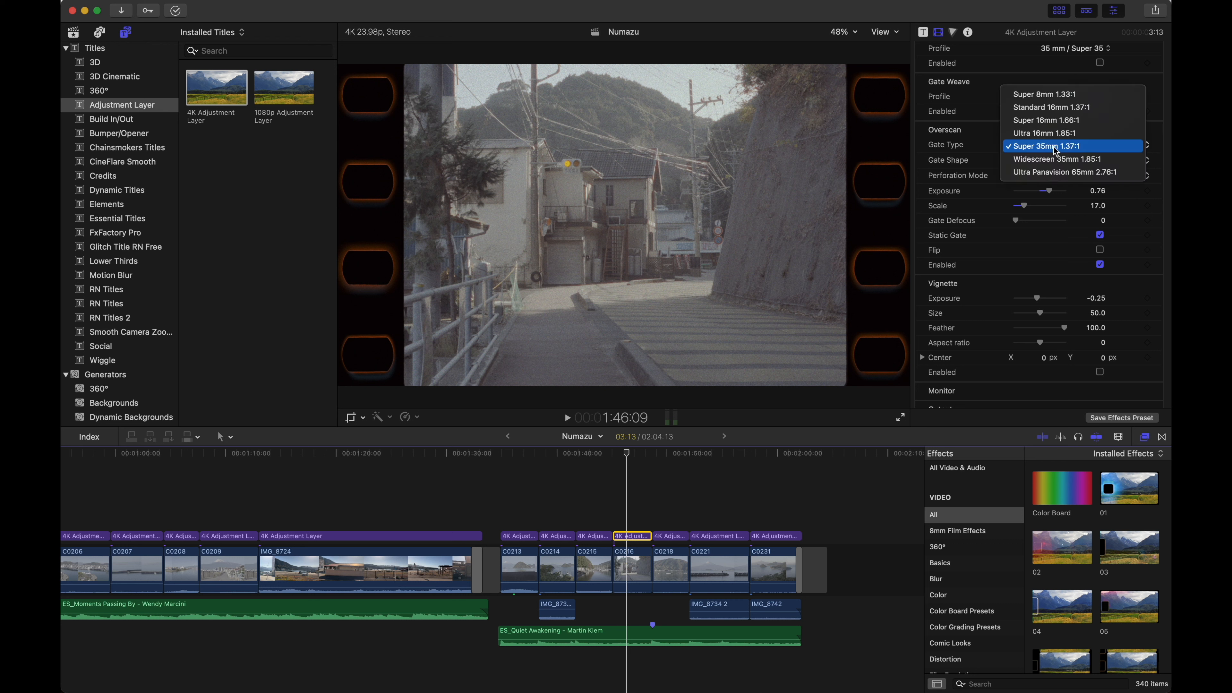
left_click(1055, 95)
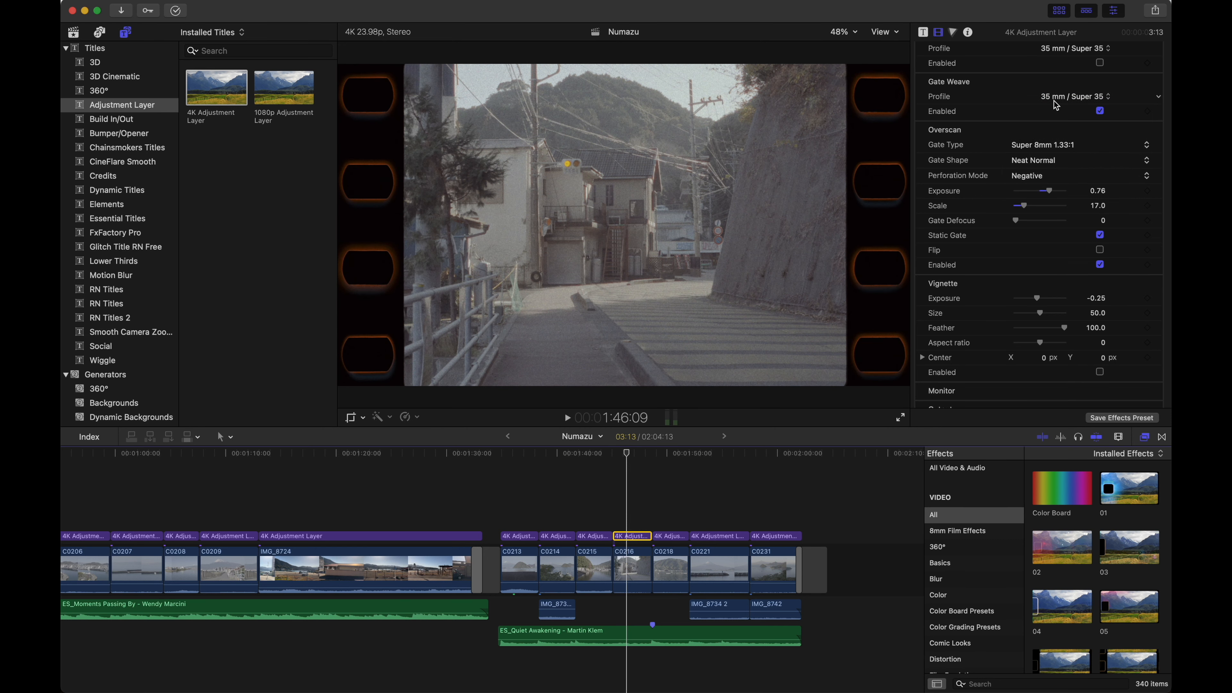
left_click(1057, 147)
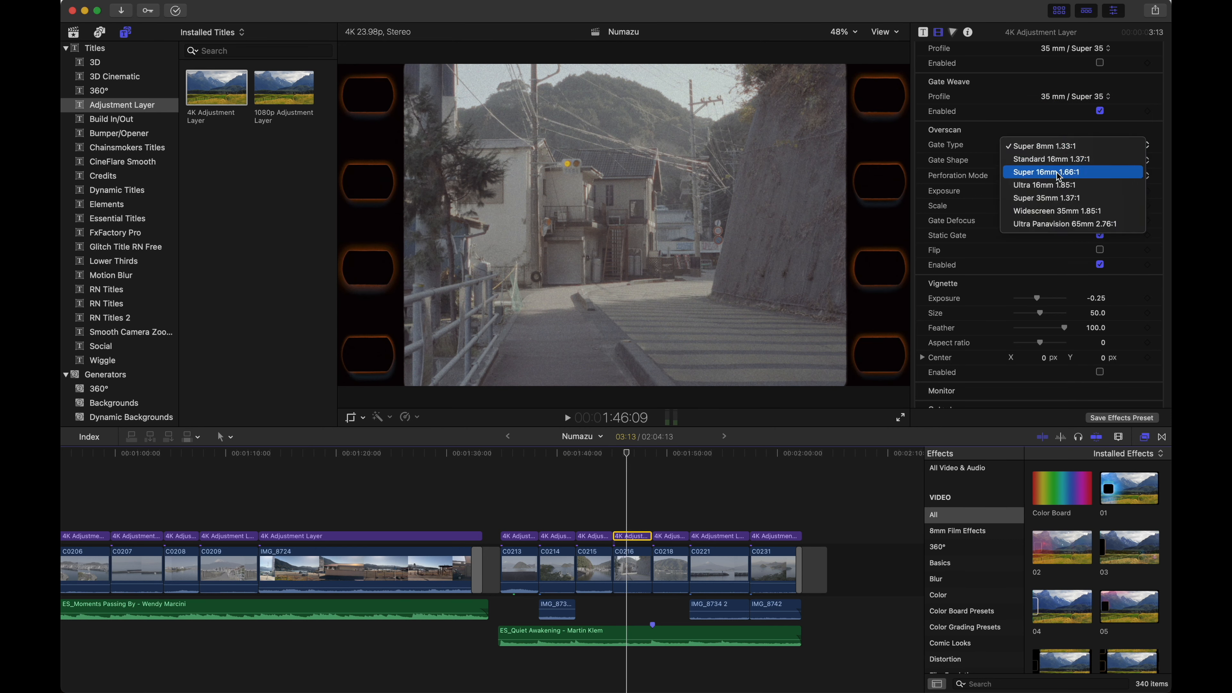
left_click(1058, 175)
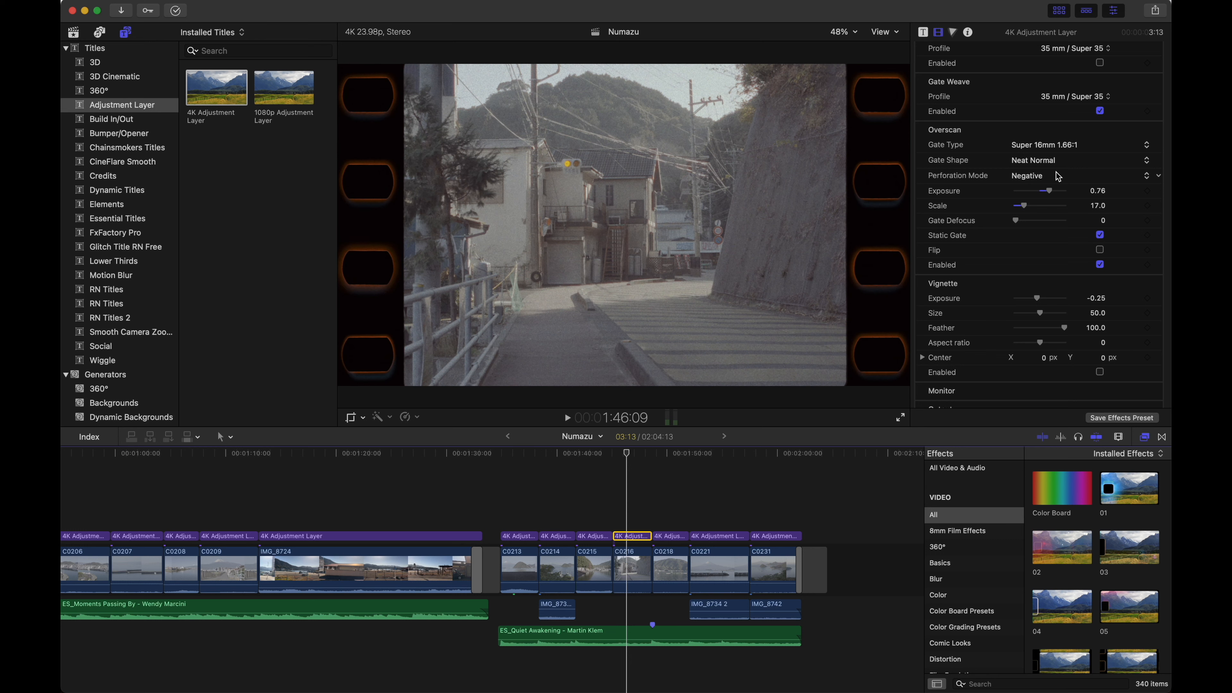
left_click(1058, 146)
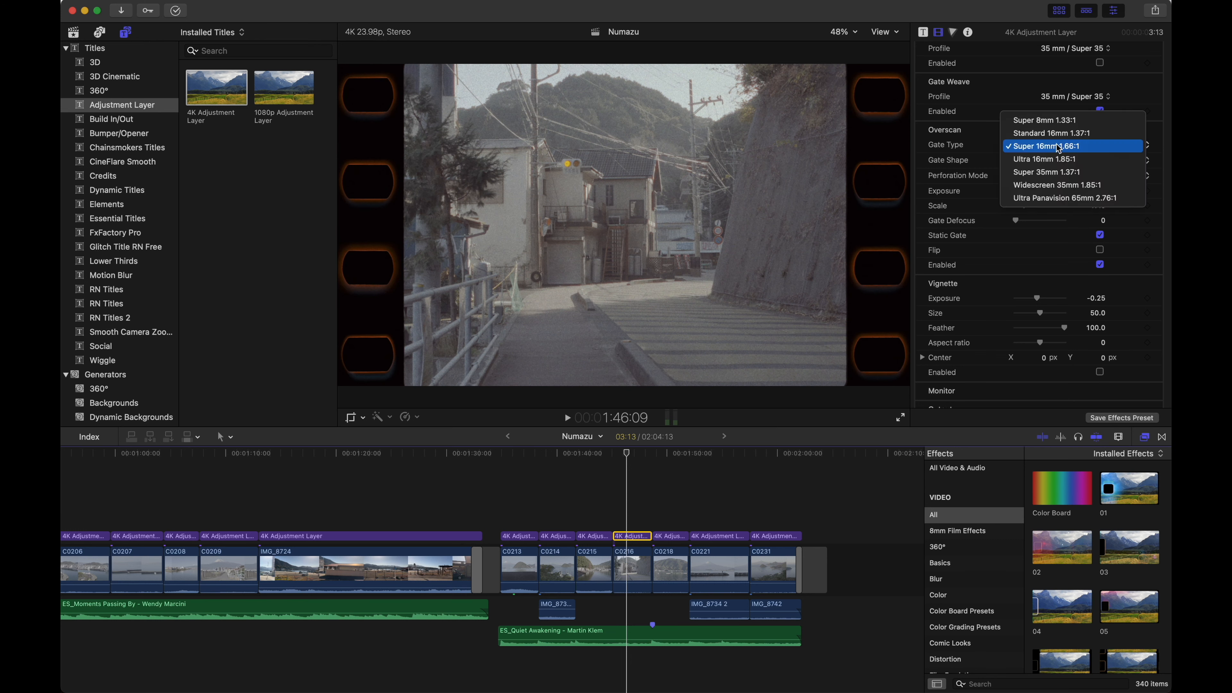
left_click(1060, 185)
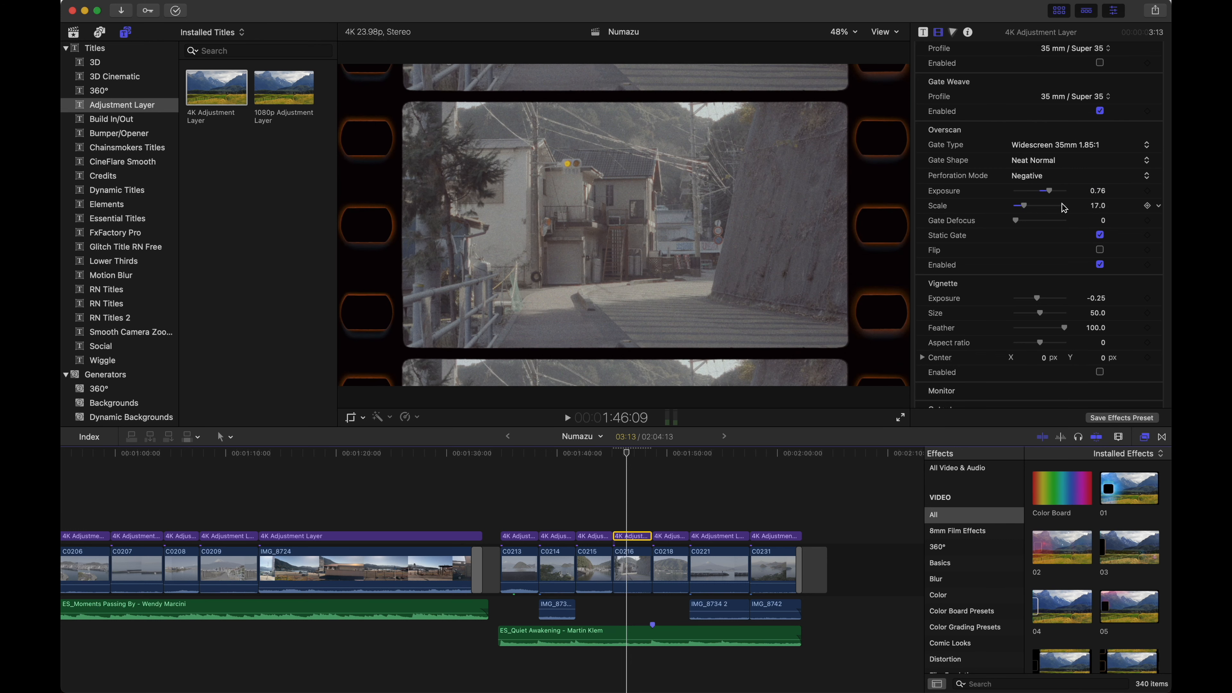
Step: Compare the overscan borders on neighbouring clips and examine the Overscan, Vignette and Options settings of the adjustment layer above C0216
left_click(629, 525)
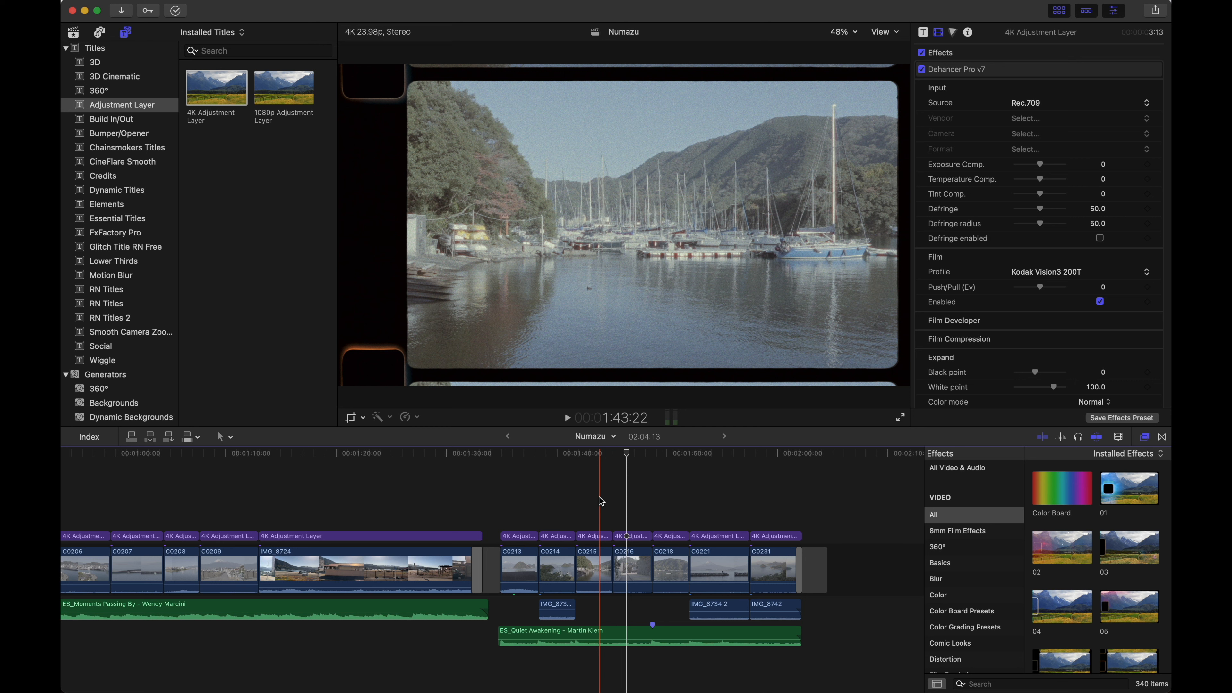
scroll(598, 497, "left", 3)
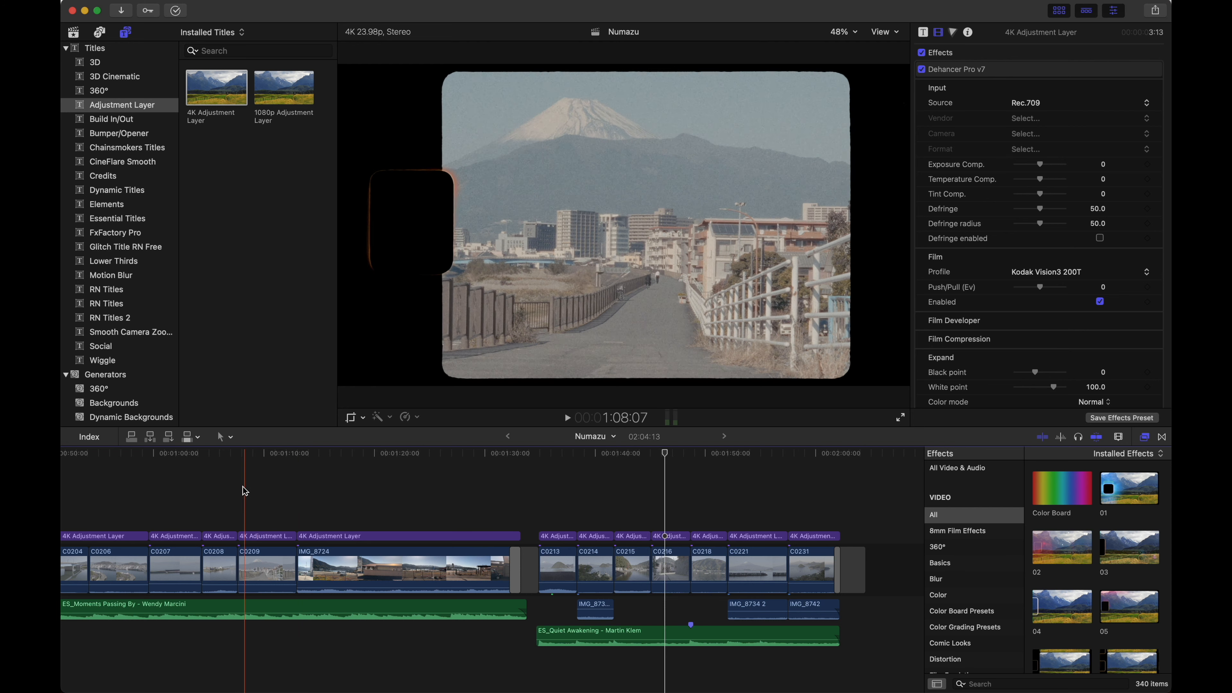
scroll(220, 487, "left", 3)
scroll(220, 487, "left", 1)
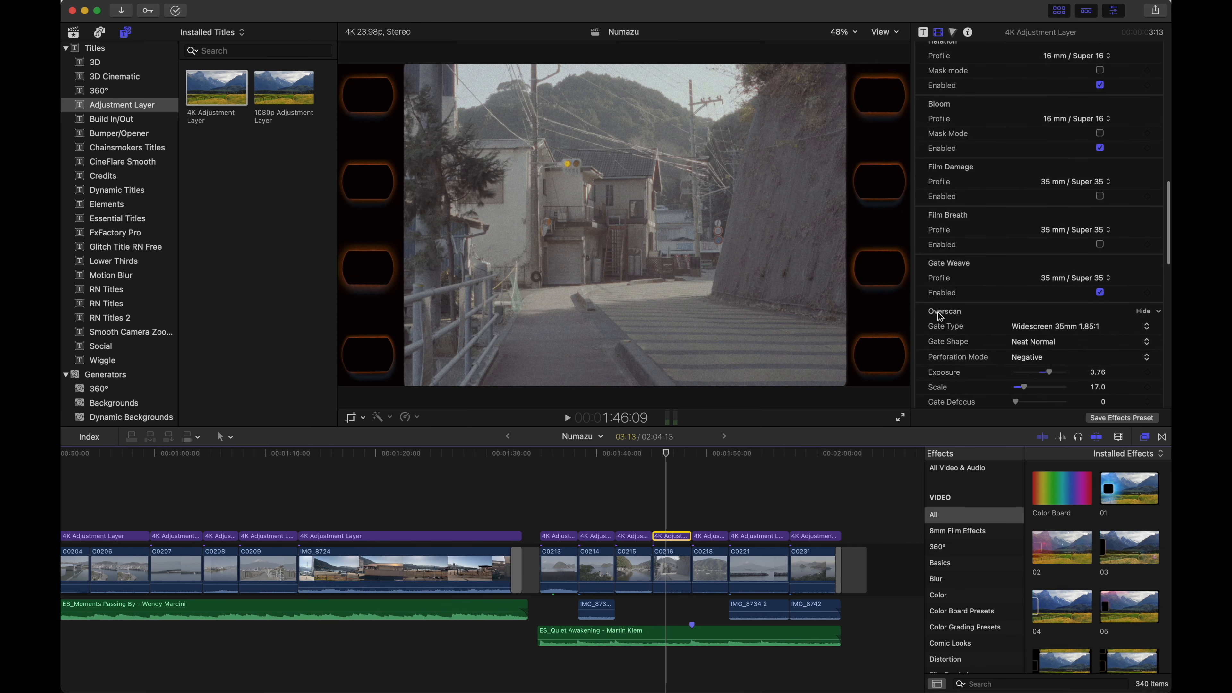
scroll(938, 313, "down", 5)
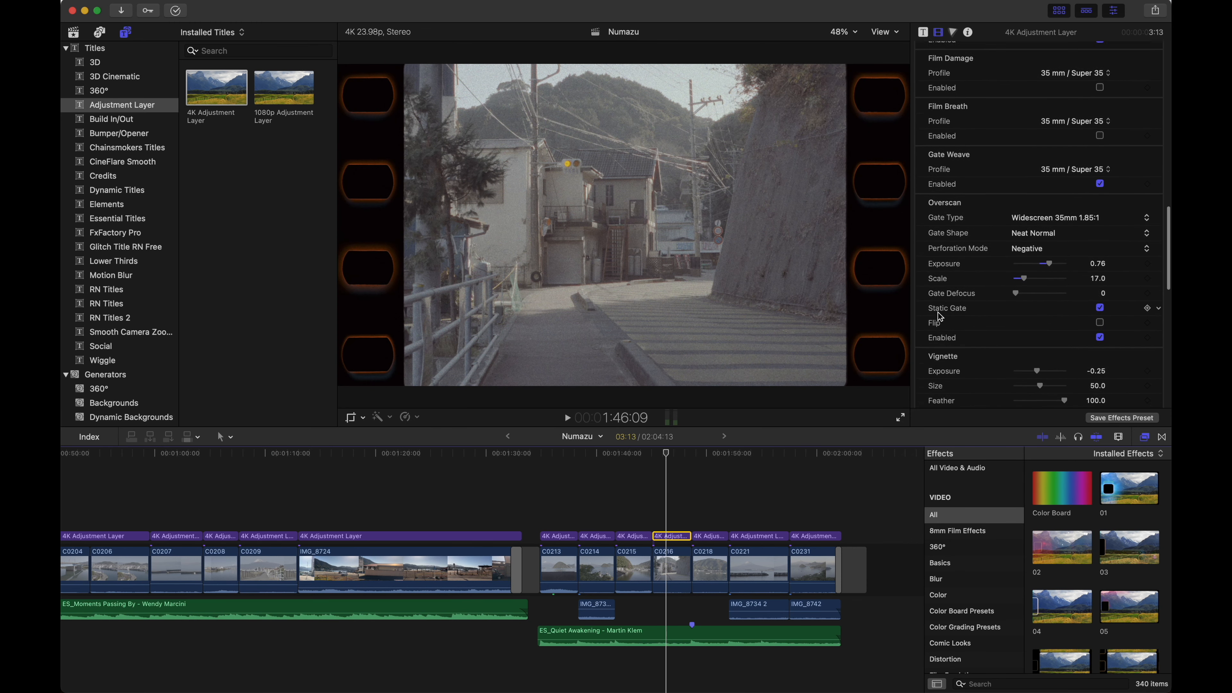
scroll(940, 316, "down", 5)
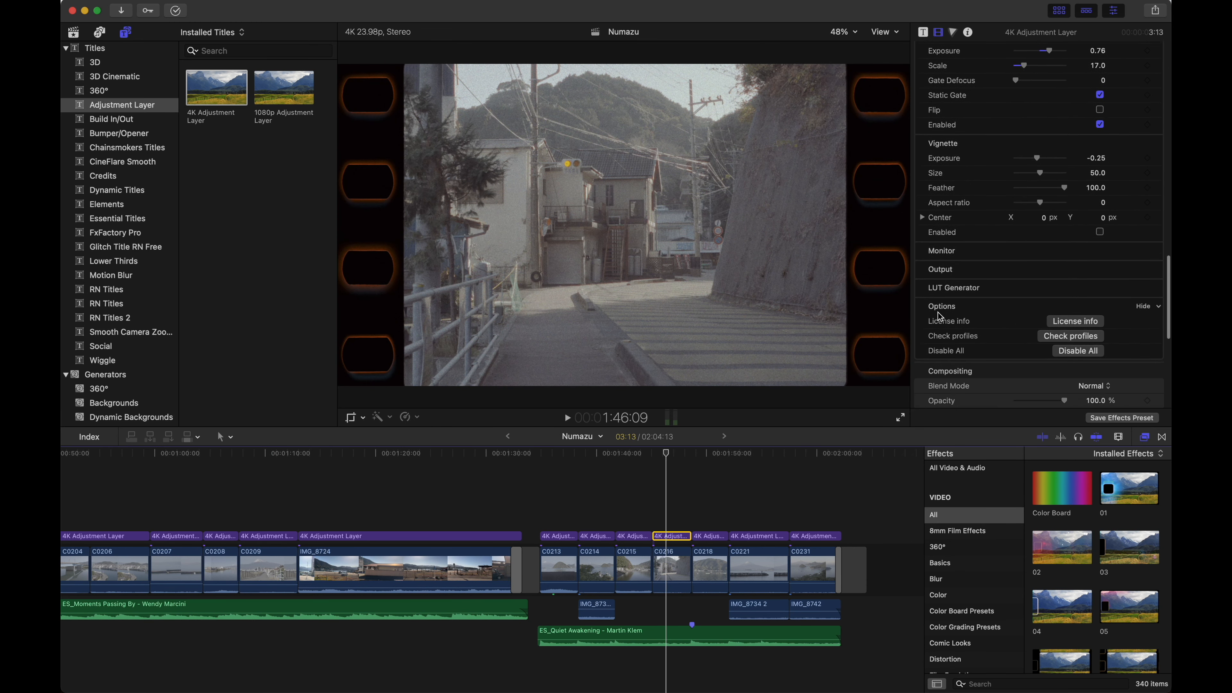
scroll(940, 316, "up", 5)
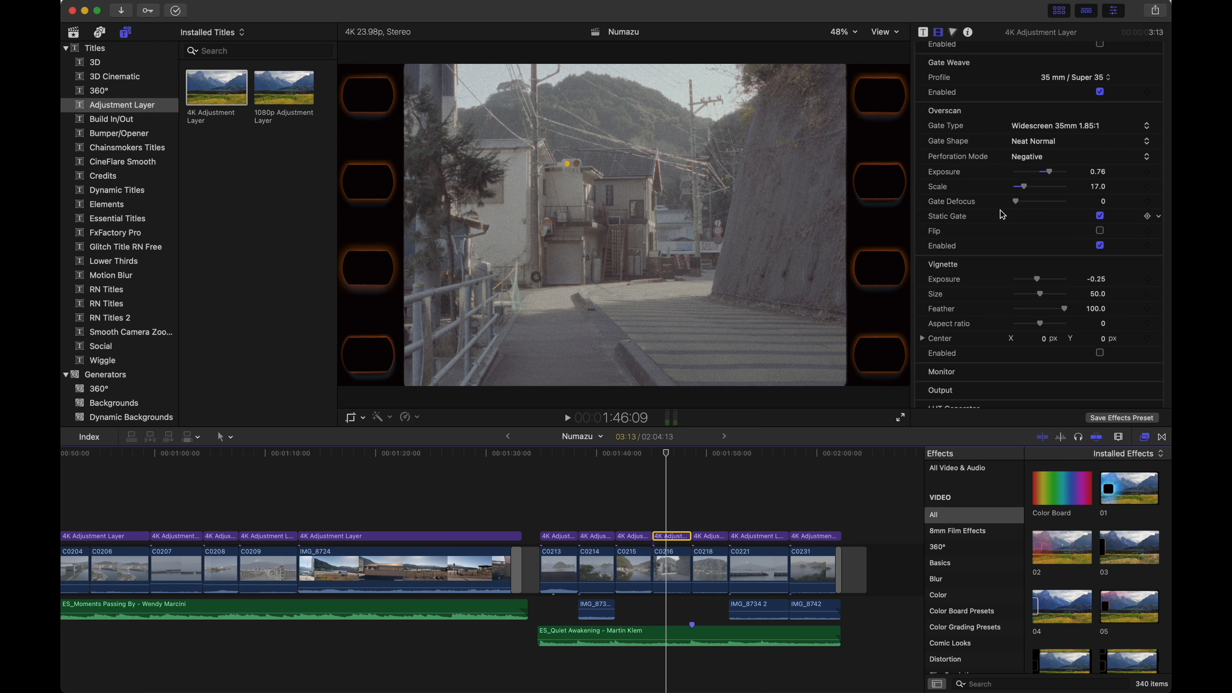
scroll(1000, 210, "up", 1)
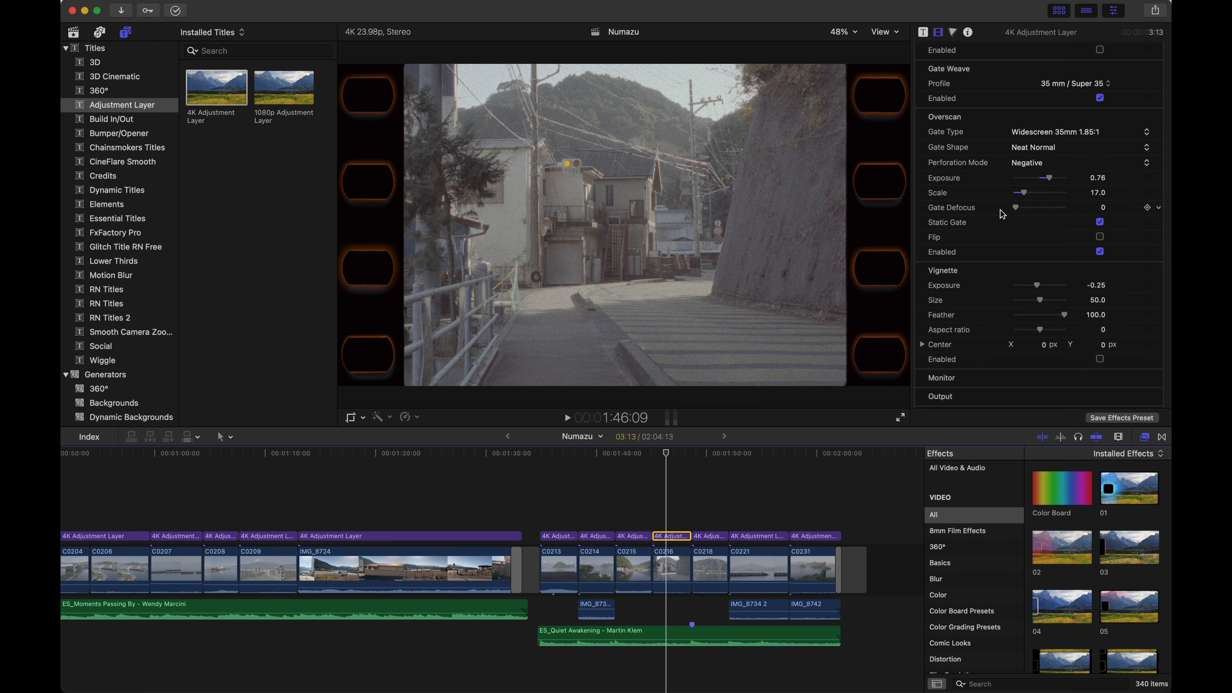
Step: Enable Film Breath on the adjustment layer above C0216 and play the clip several times to check the effect
scroll(1001, 214, "up", 10)
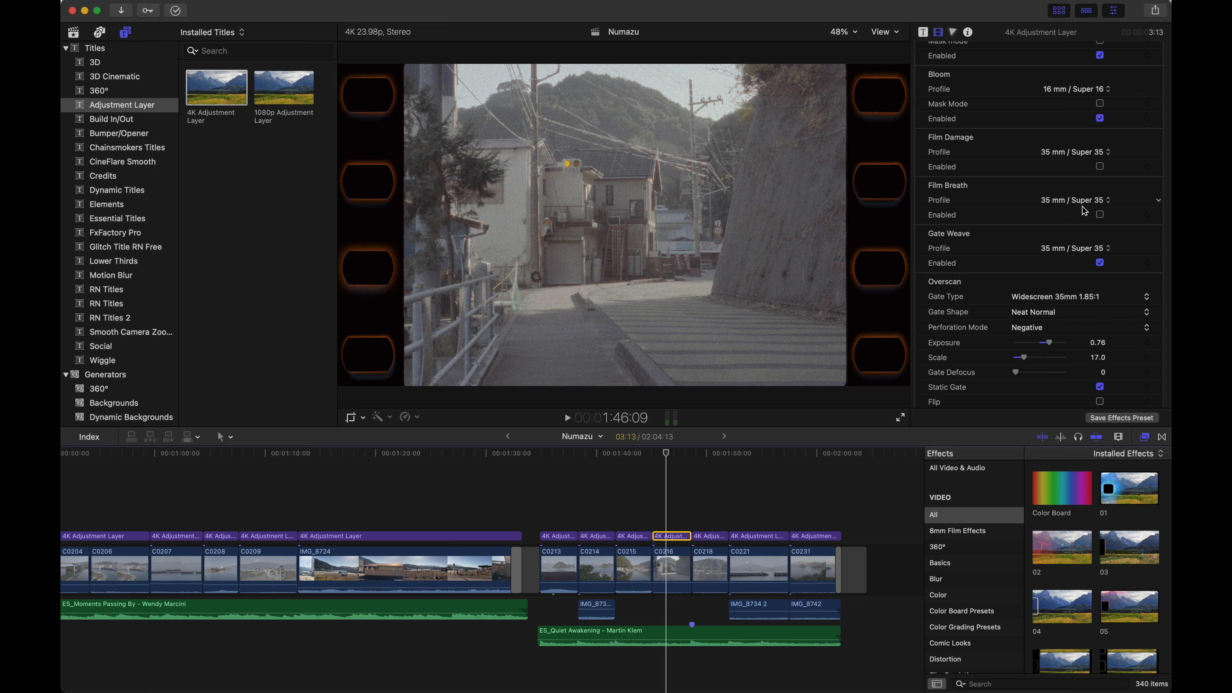
left_click(1100, 215)
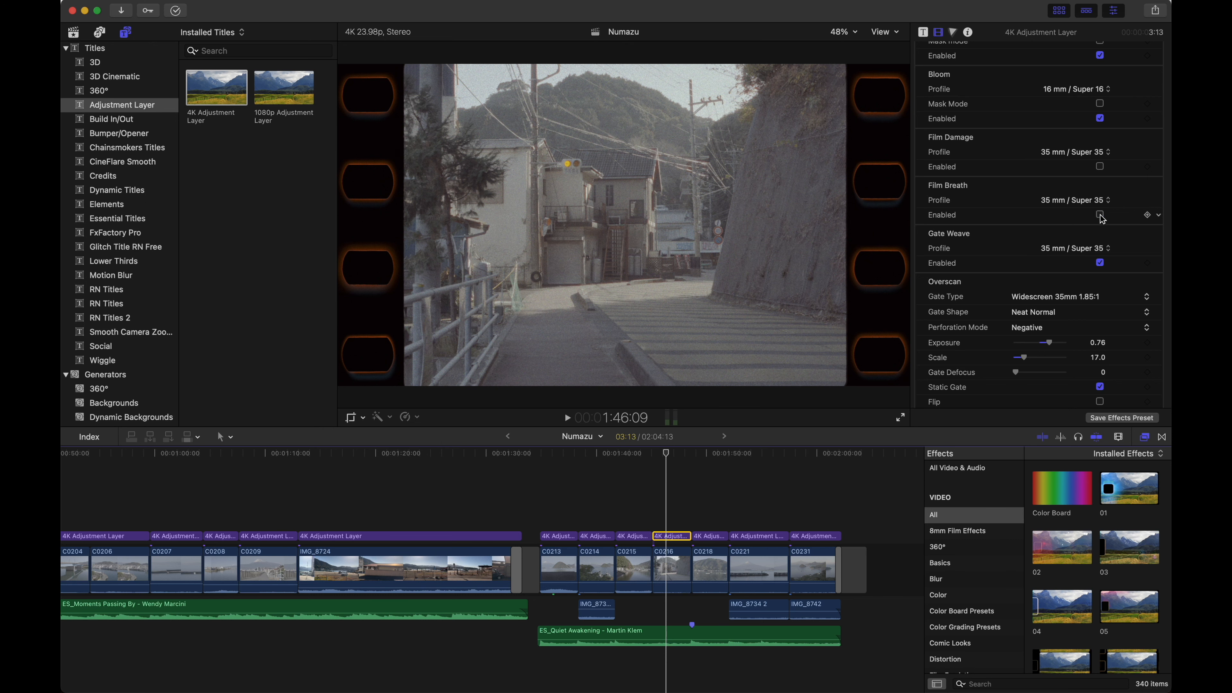
left_click(653, 510)
key("space")
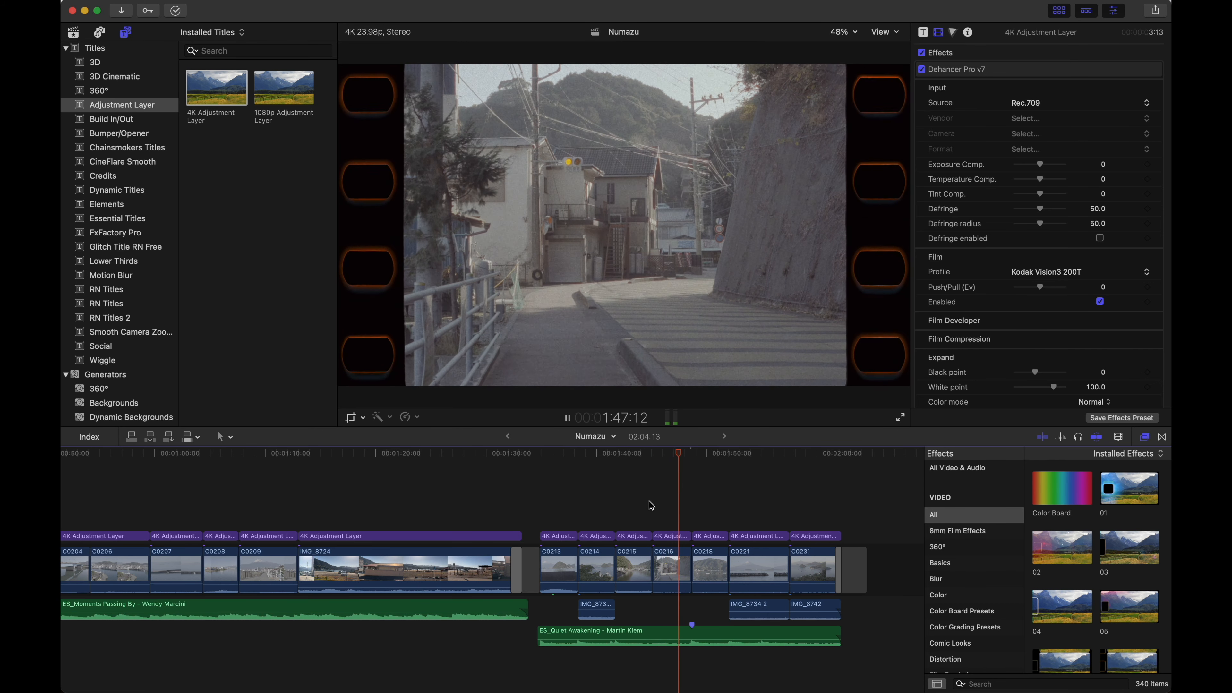
left_click(651, 506)
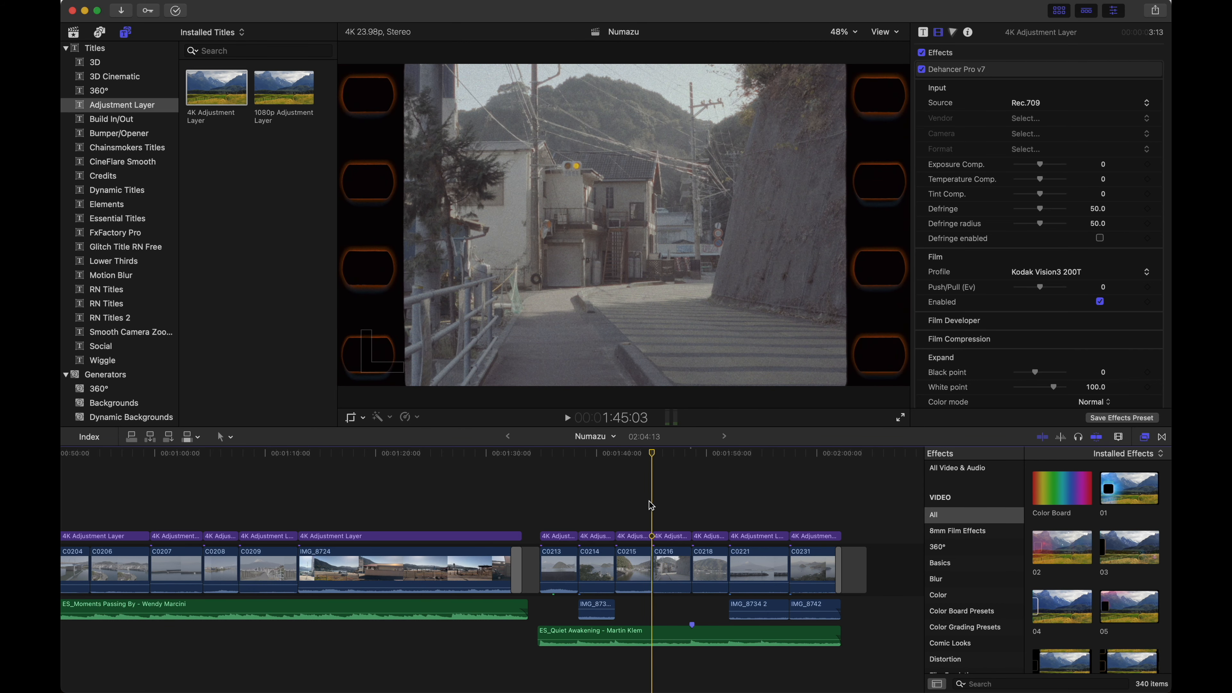
key("space")
key("space")
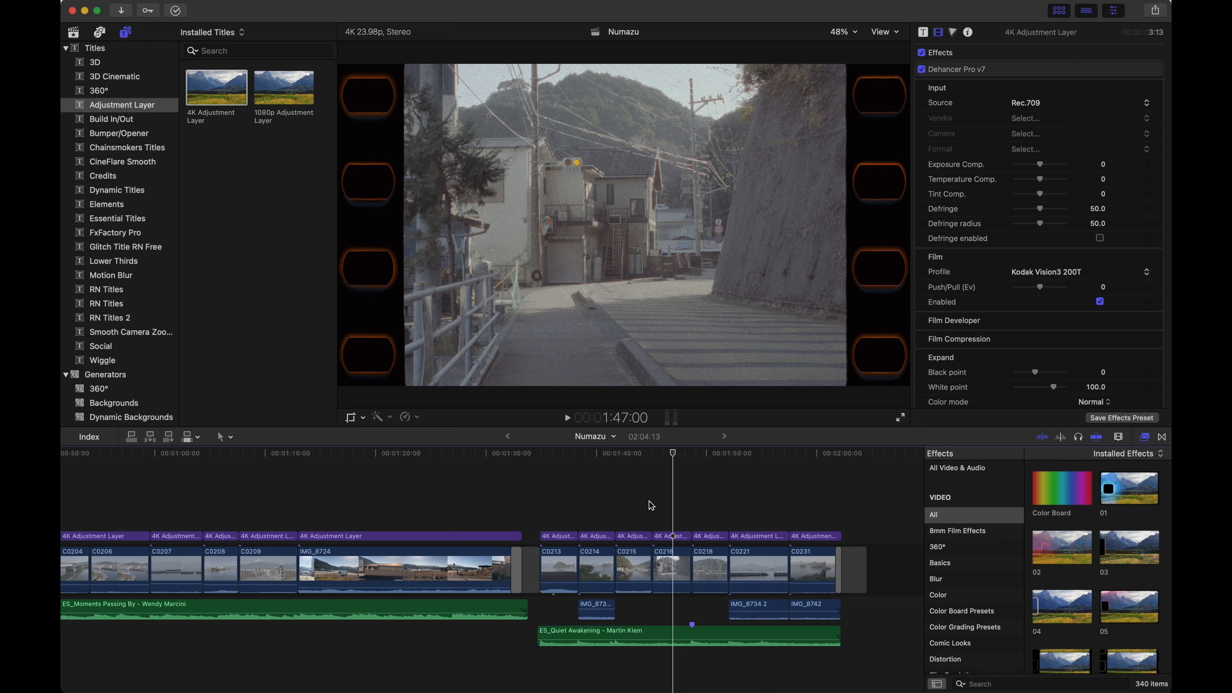
key("space")
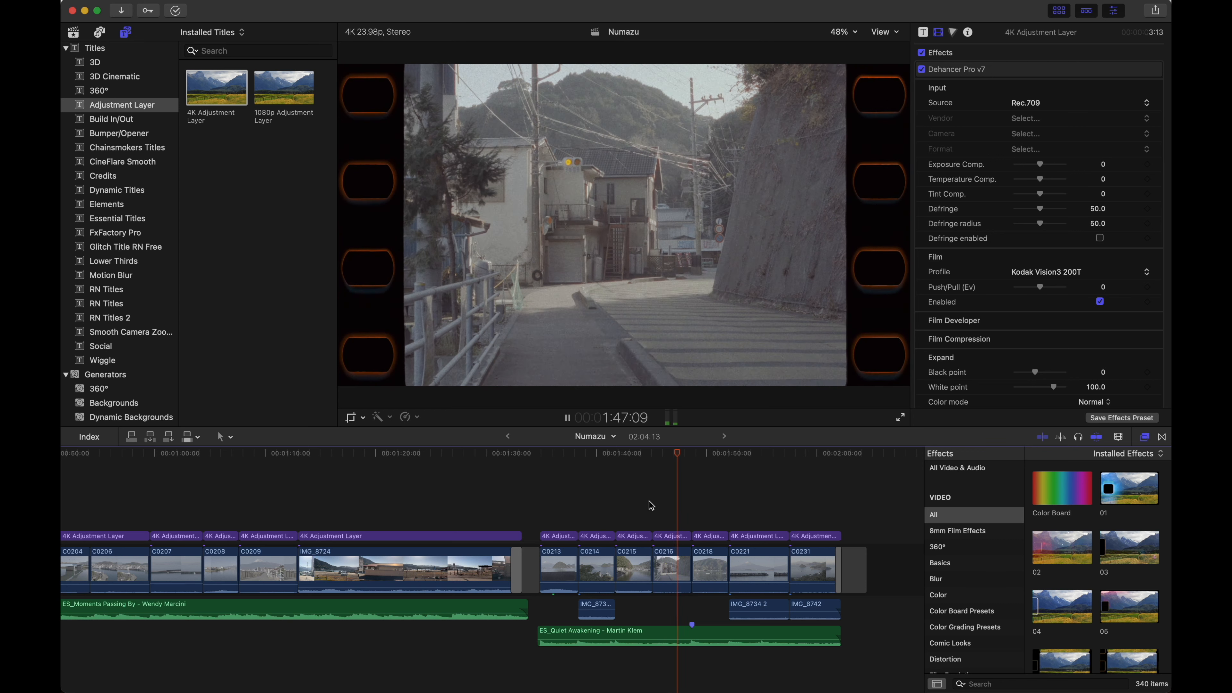
key("space")
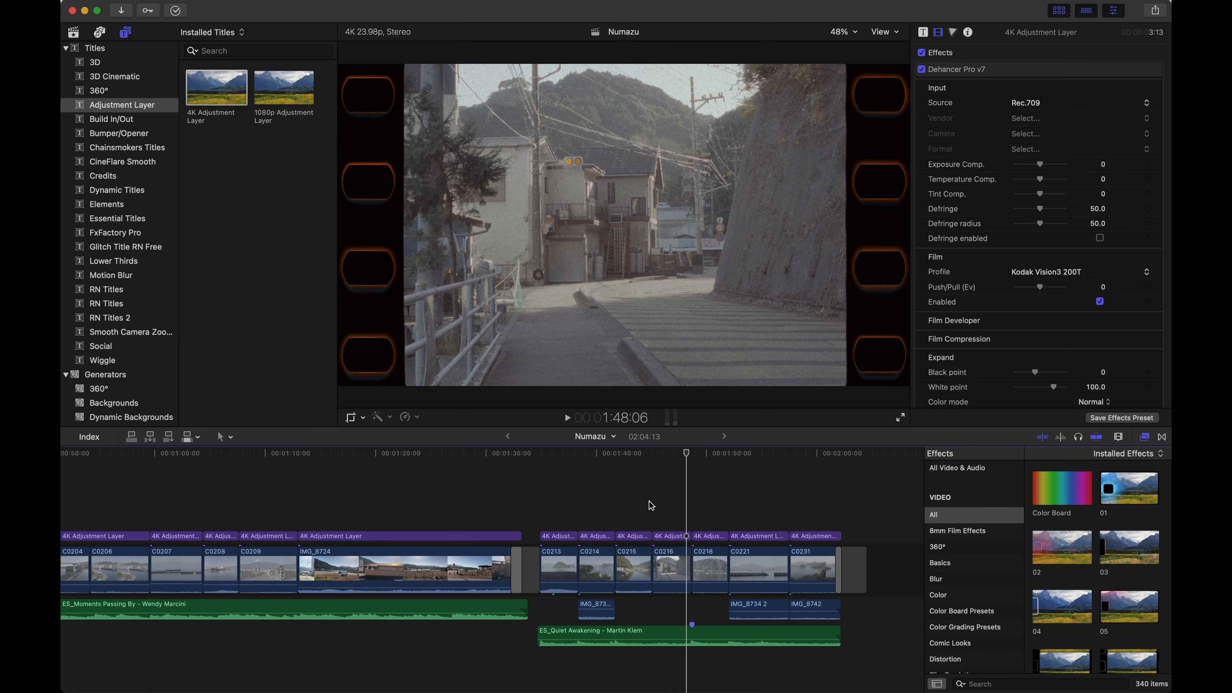